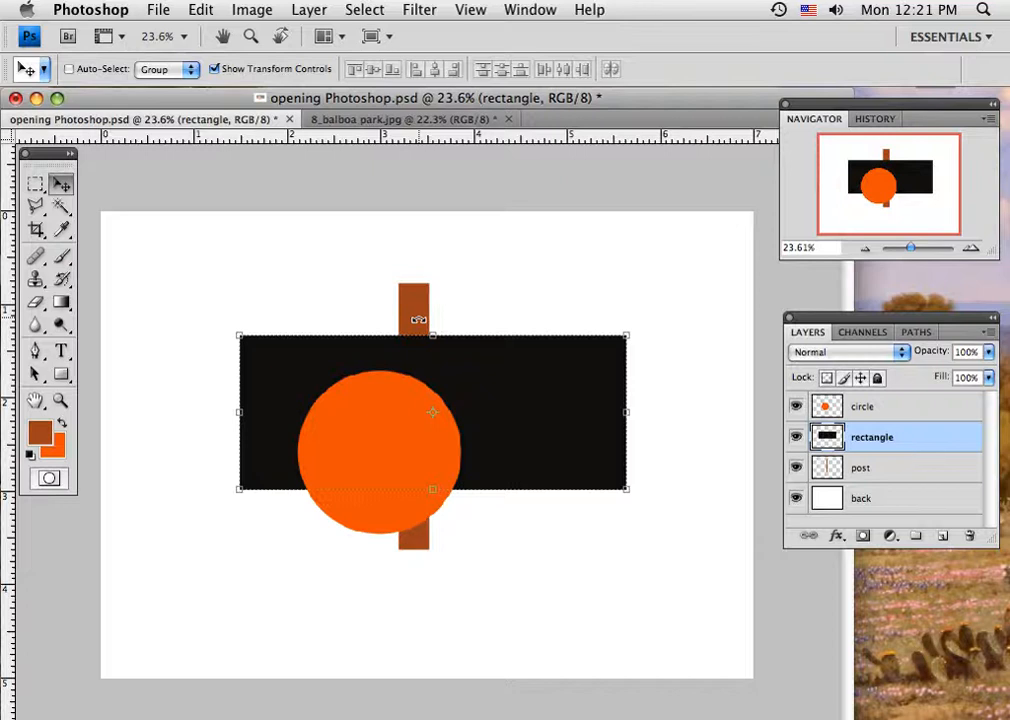
# - Move the orange circle down and left so it overlaps the lower-left part of the black rectangle
pyautogui.press('super+t')
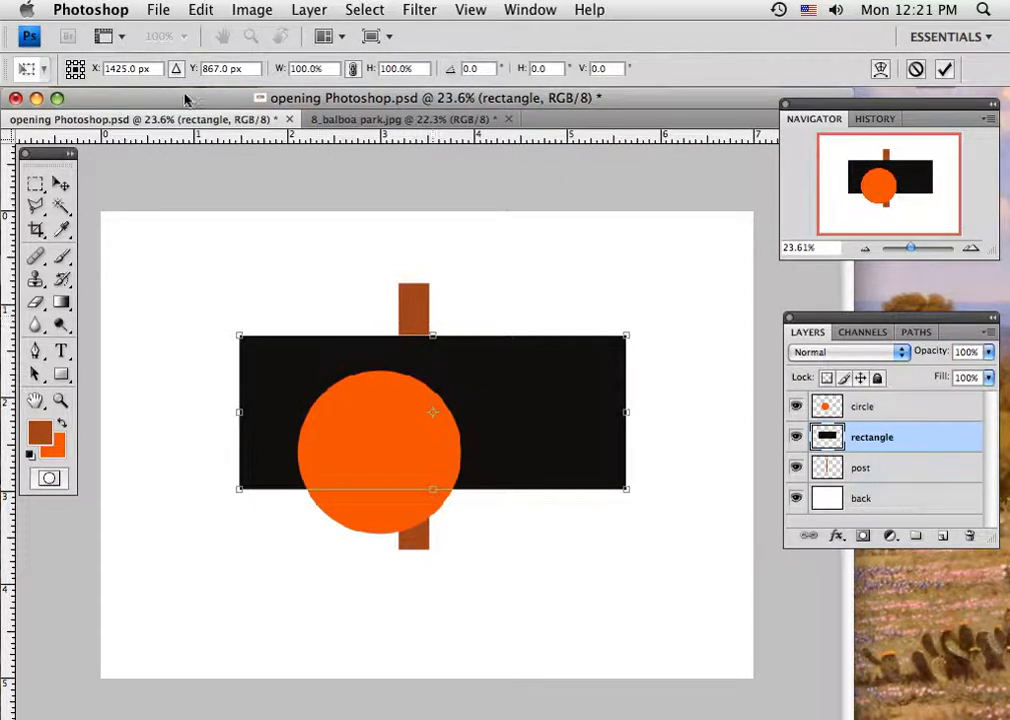
pyautogui.click(59, 187)
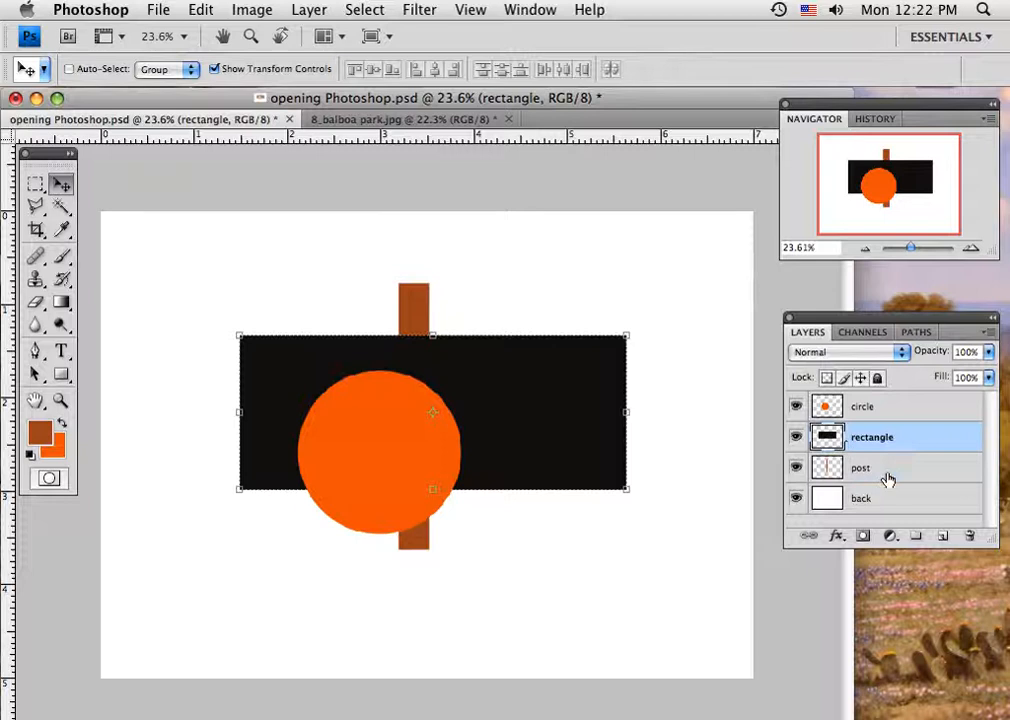
pyautogui.click(833, 468)
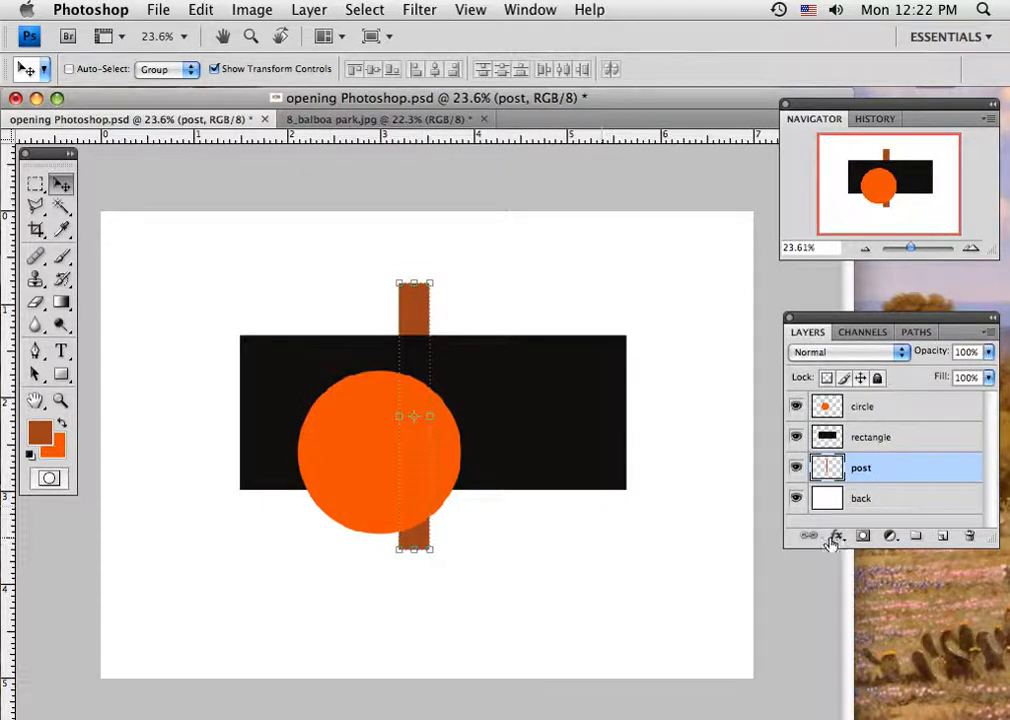
pyautogui.click(878, 410)
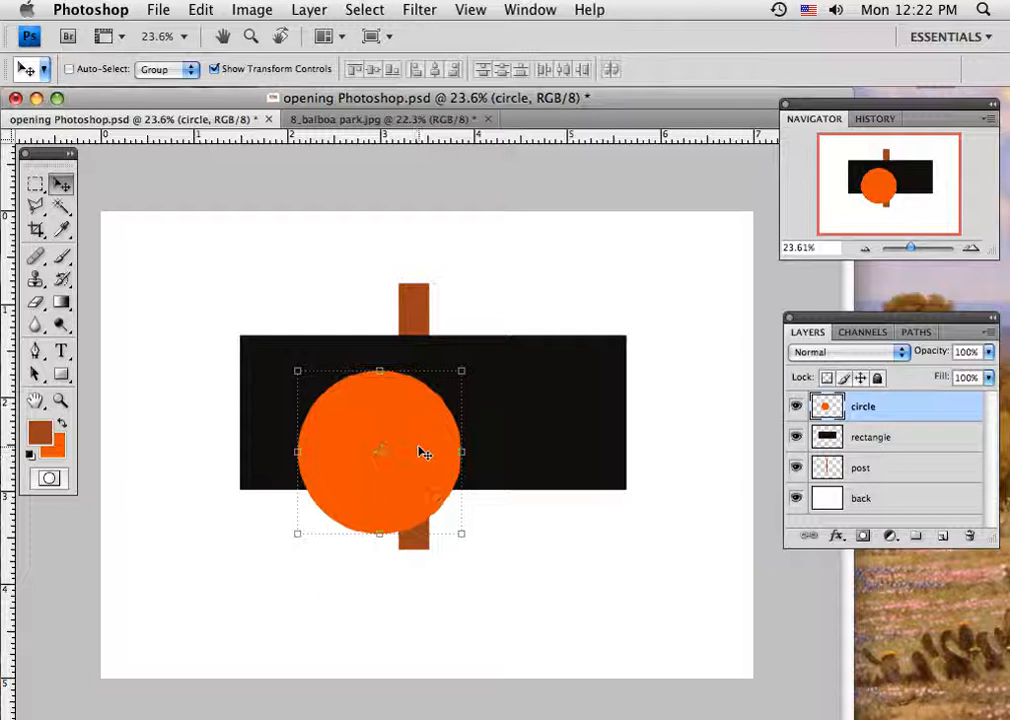
pyautogui.moveTo(419, 451); pyautogui.dragTo(378, 462)
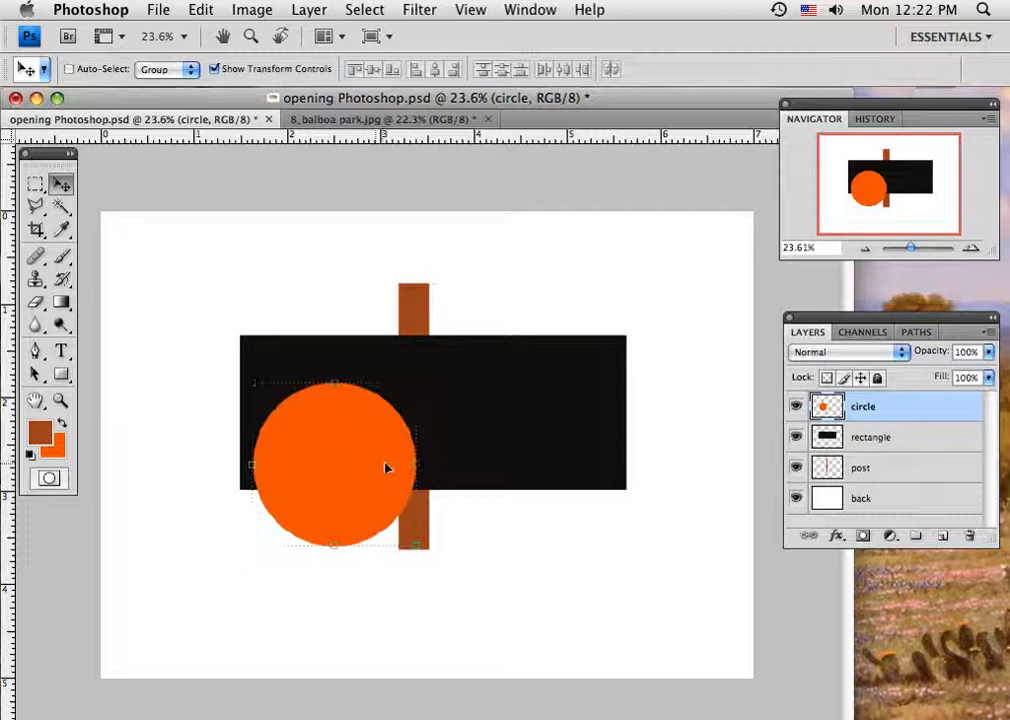
# - Try duplicating the orange circle directly on the canvas onto the rectangle's right half, and undo the copy
pyautogui.moveTo(388, 467); pyautogui.dragTo(576, 434)
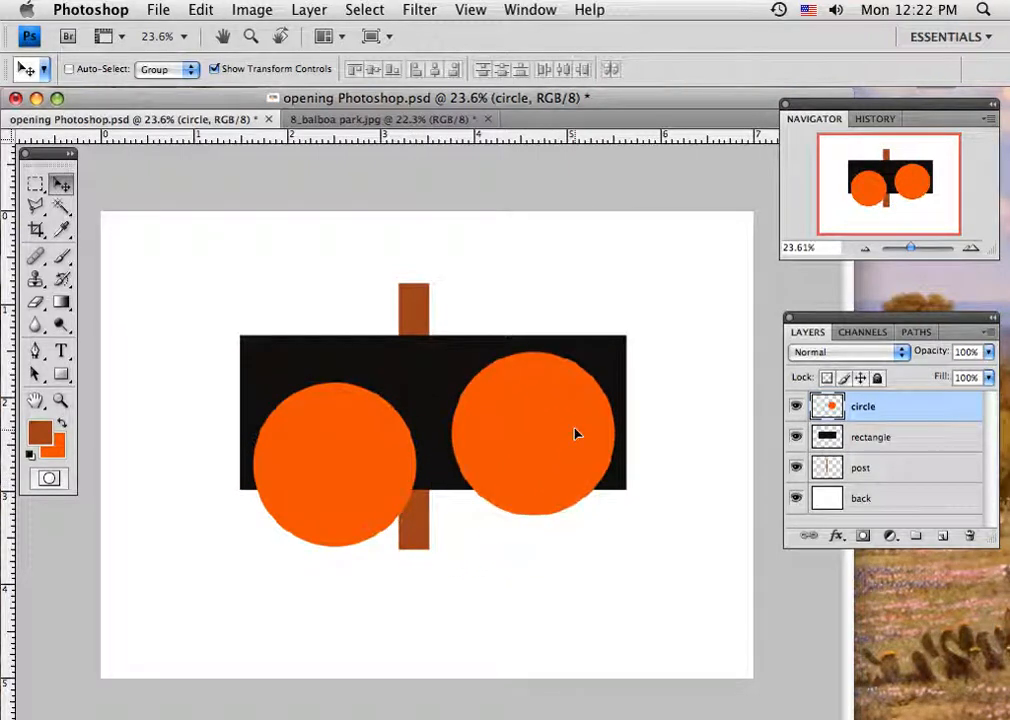
pyautogui.moveTo(576, 434); pyautogui.dragTo(576, 434)
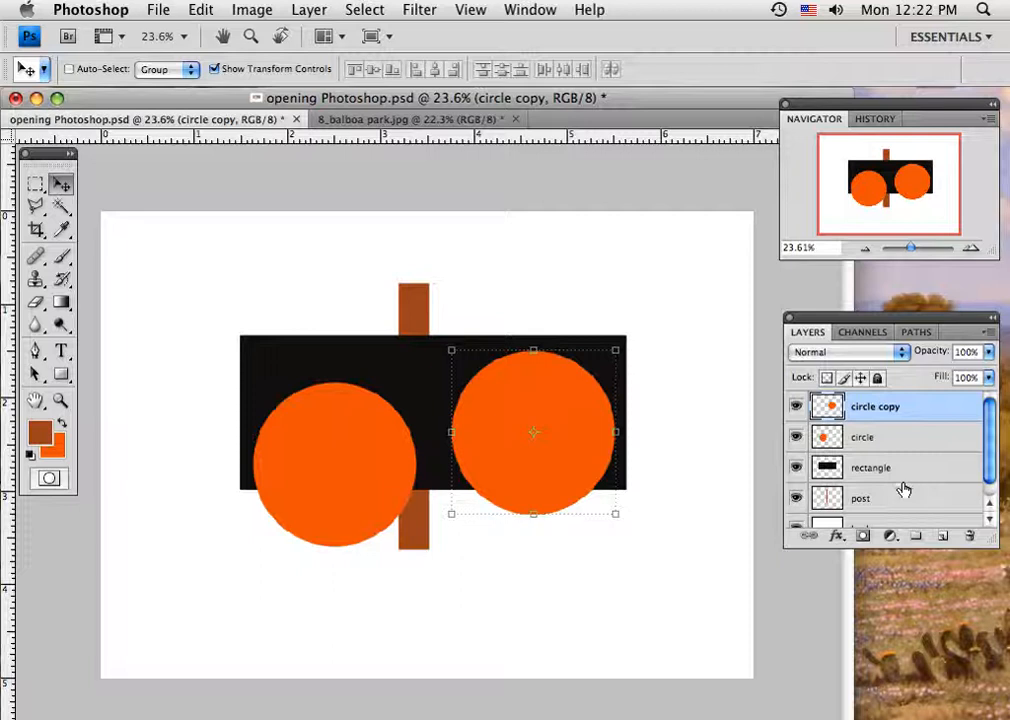
pyautogui.press('super+z')
pyautogui.press('super+z')
pyautogui.press('super+z')
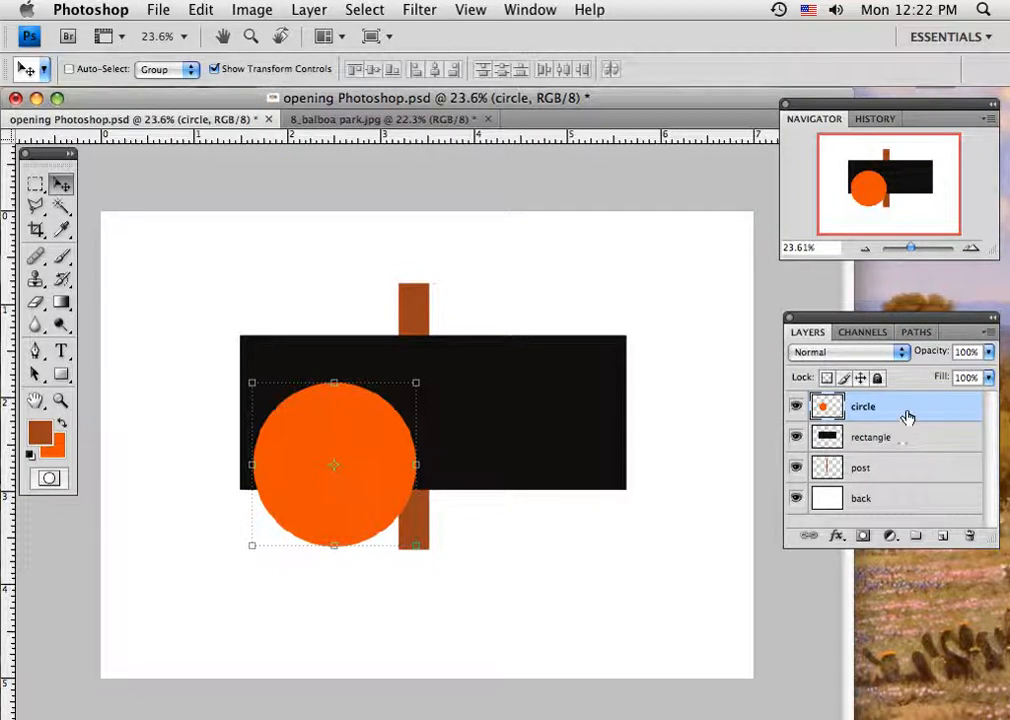
# - Duplicate the circle layer and move the copy onto the right half of the black rectangle
pyautogui.moveTo(940, 414); pyautogui.dragTo(942, 538)
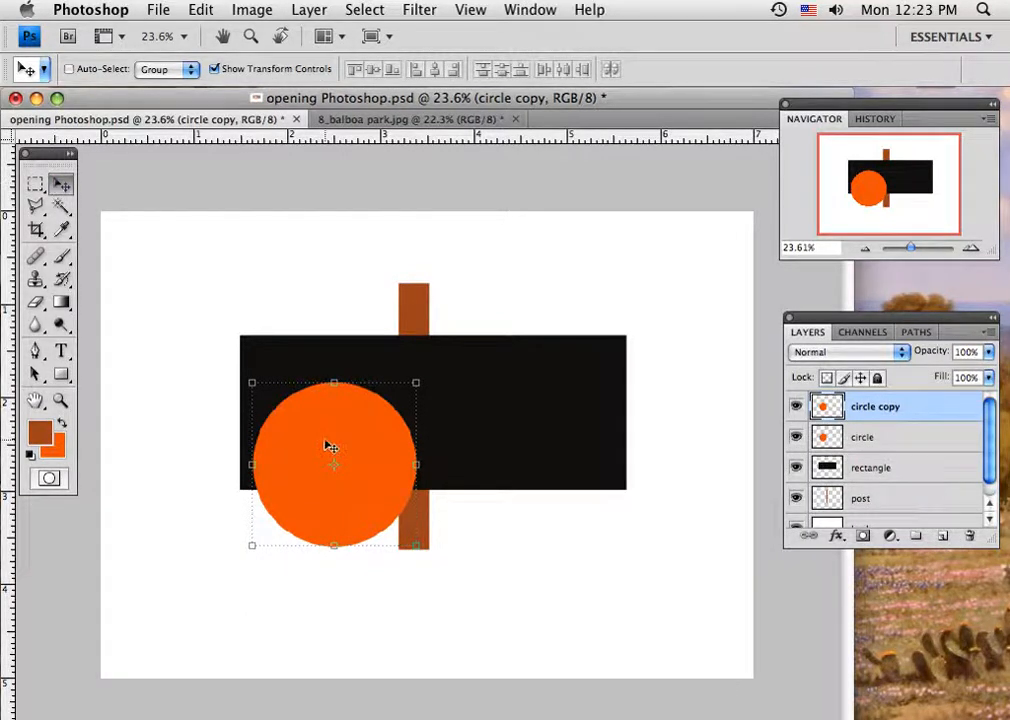
pyautogui.moveTo(331, 443); pyautogui.dragTo(528, 423)
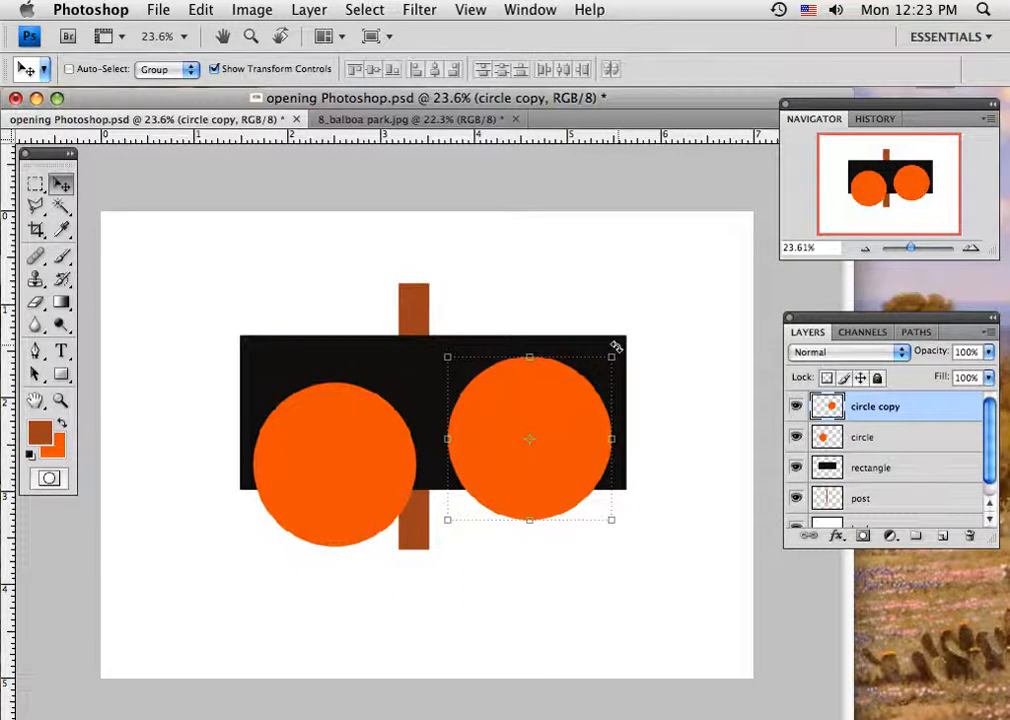
# - Scale the circle copy proportionally around its center to about 72.8% and apply the transformation, without any rotation
pyautogui.moveTo(617, 346); pyautogui.dragTo(636, 417)
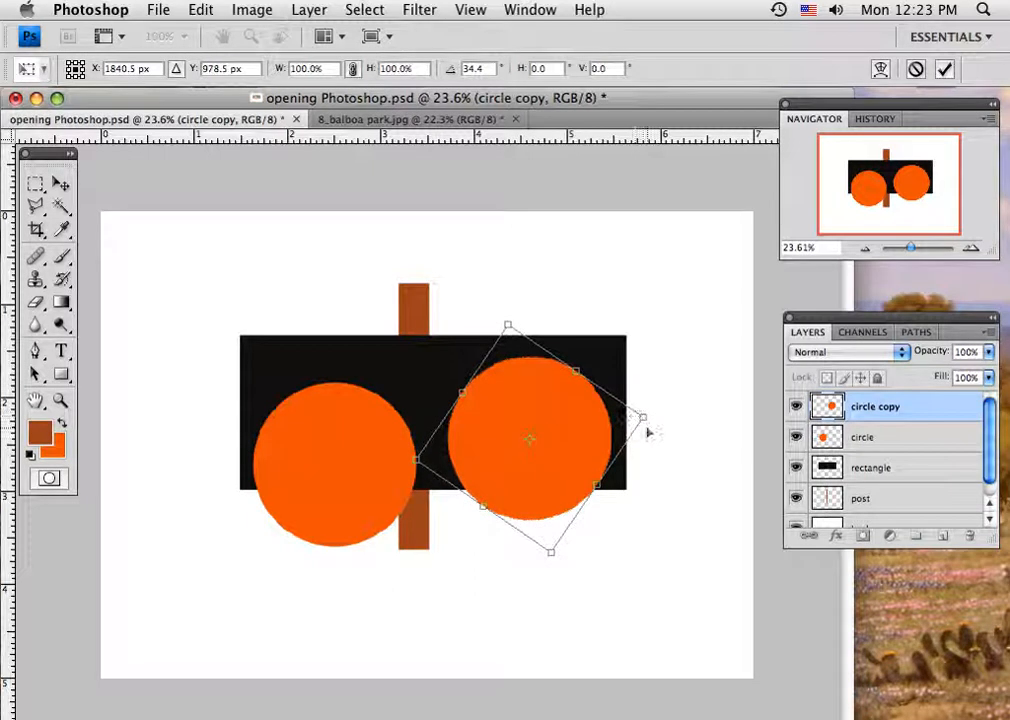
pyautogui.press('super+z')
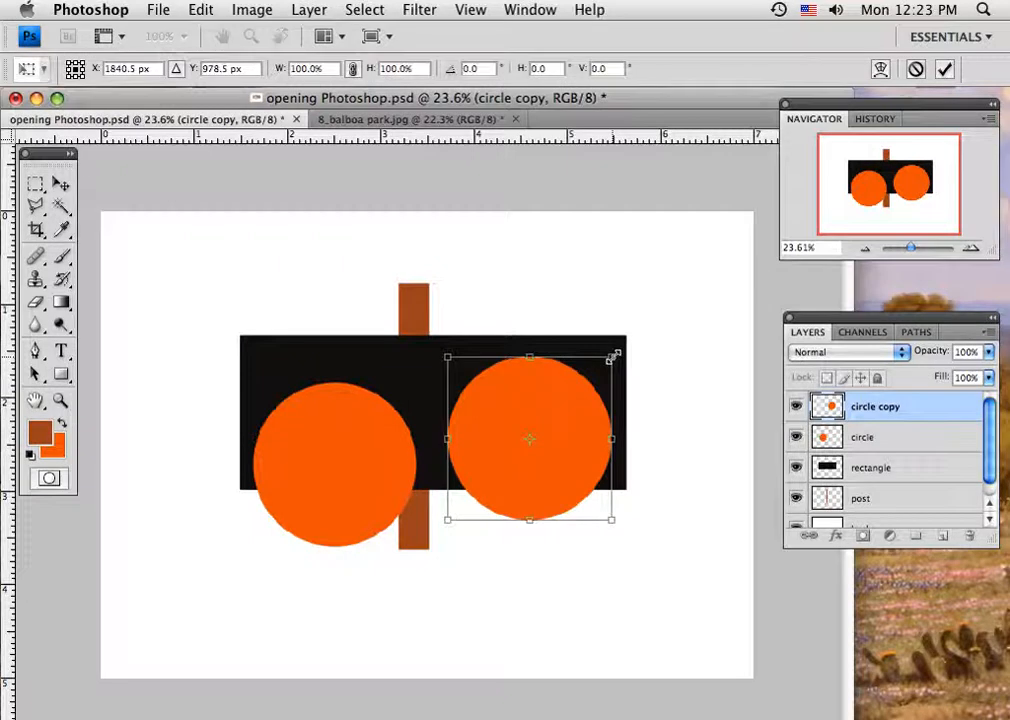
pyautogui.moveTo(611, 358); pyautogui.dragTo(595, 384)
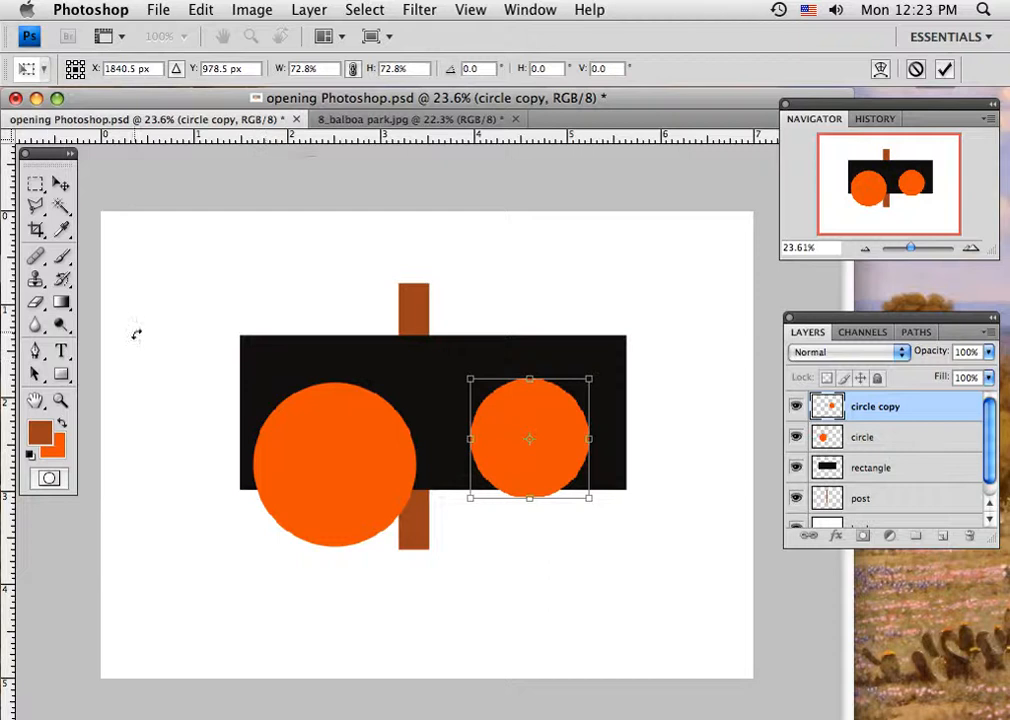
pyautogui.click(60, 184)
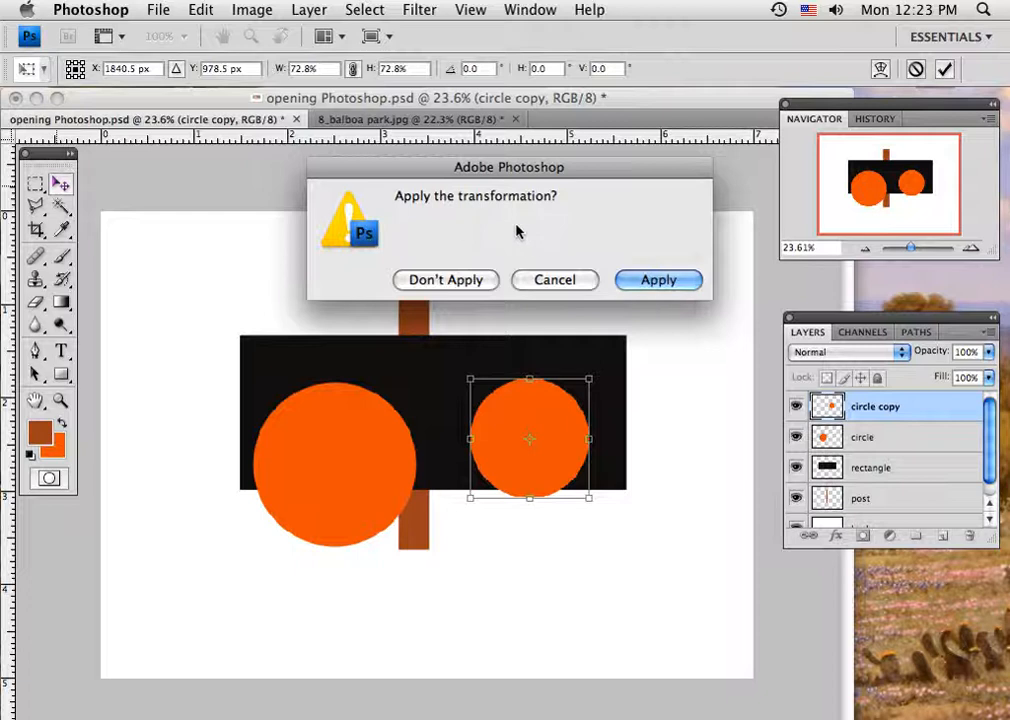
pyautogui.click(635, 283)
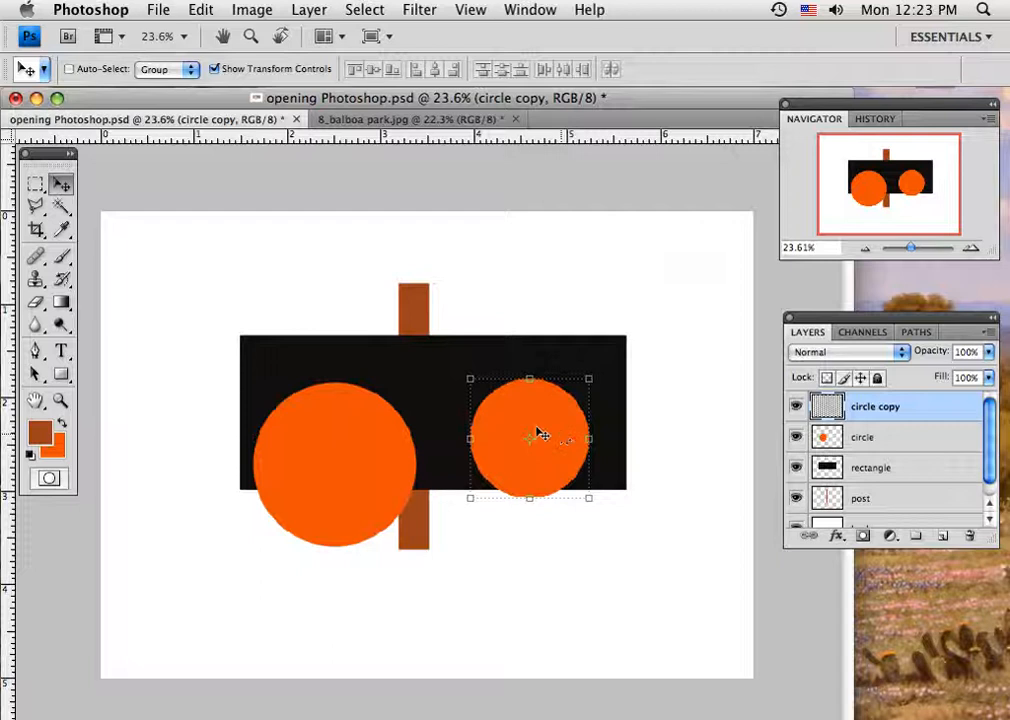
# - Select the smaller circle with the Magic Wand and fill it with a dark blue background color, #102a5d
pyautogui.click(61, 206)
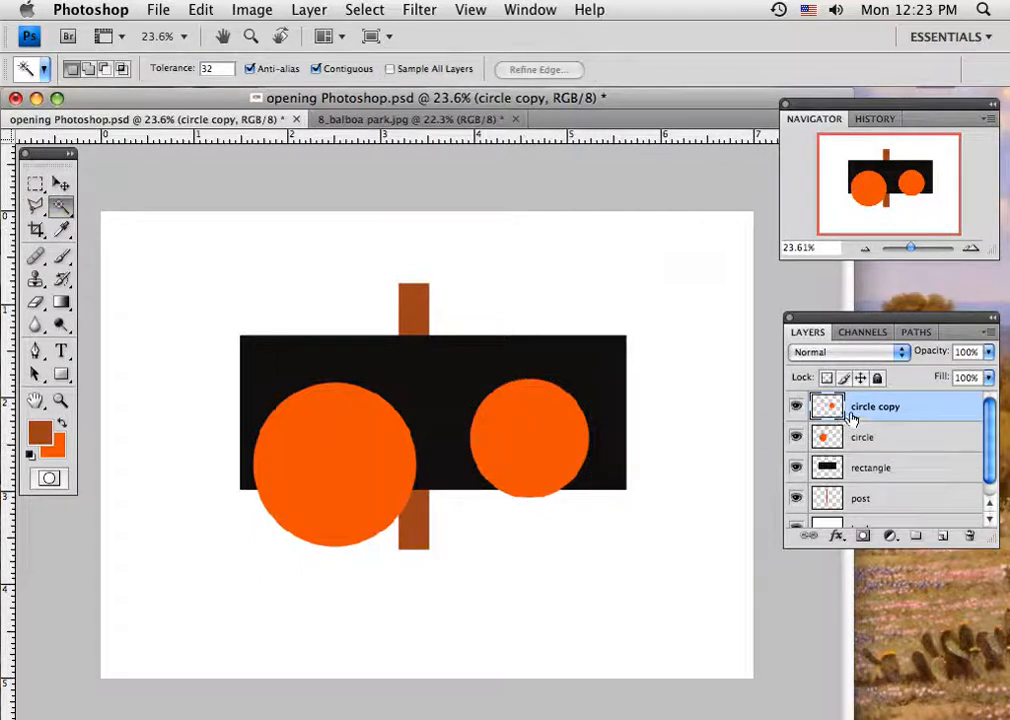
pyautogui.click(523, 428)
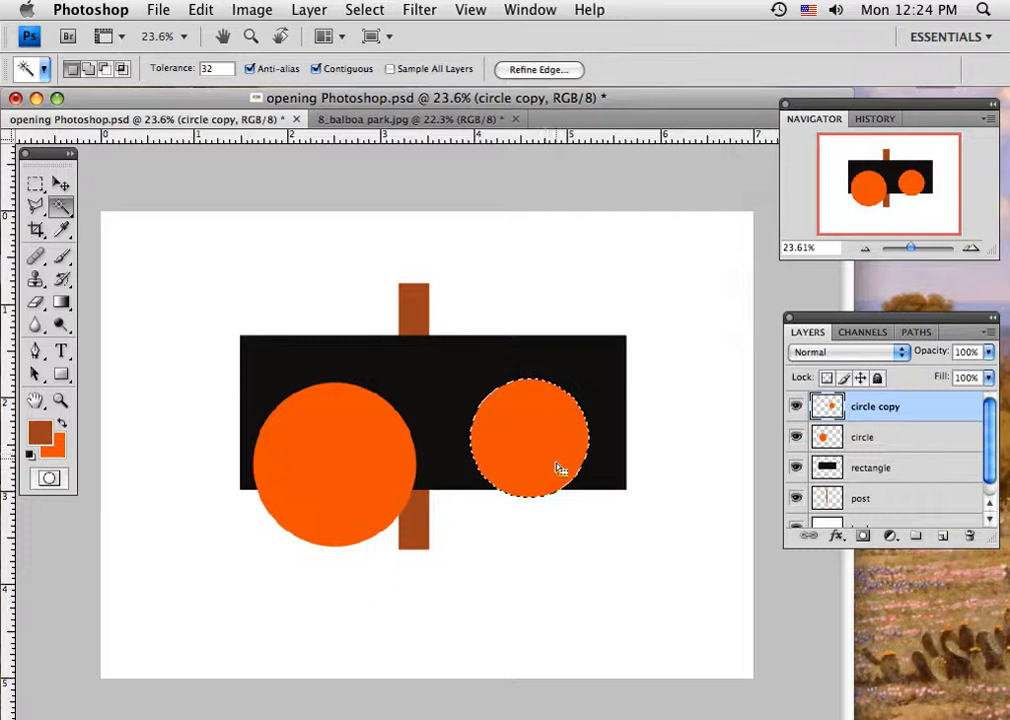
pyautogui.click(60, 453)
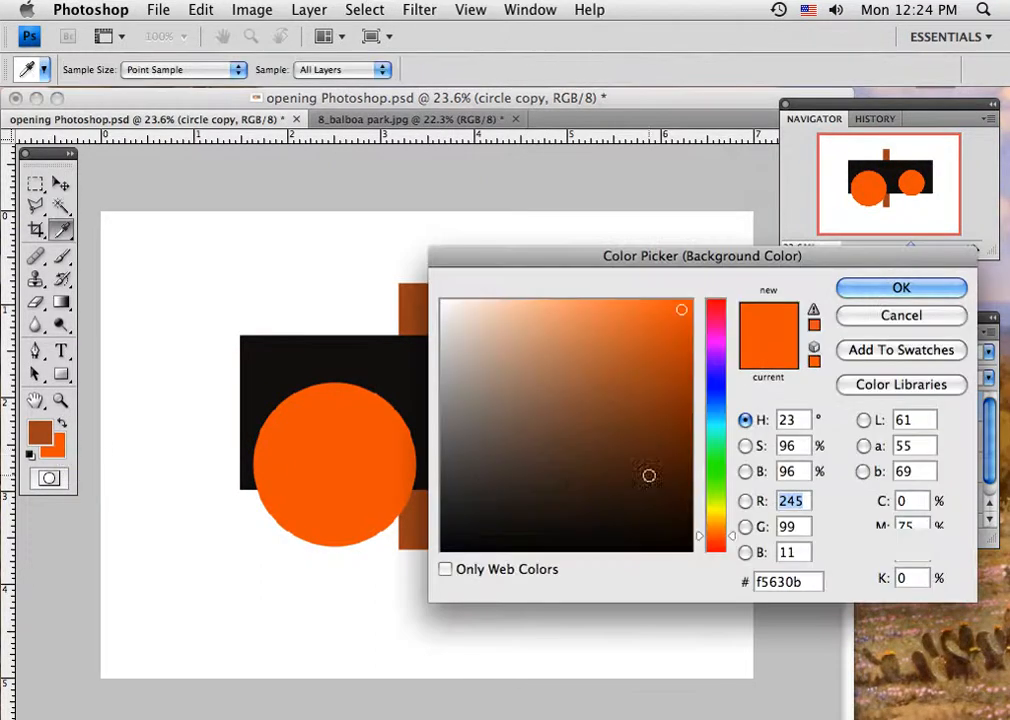
pyautogui.click(716, 397)
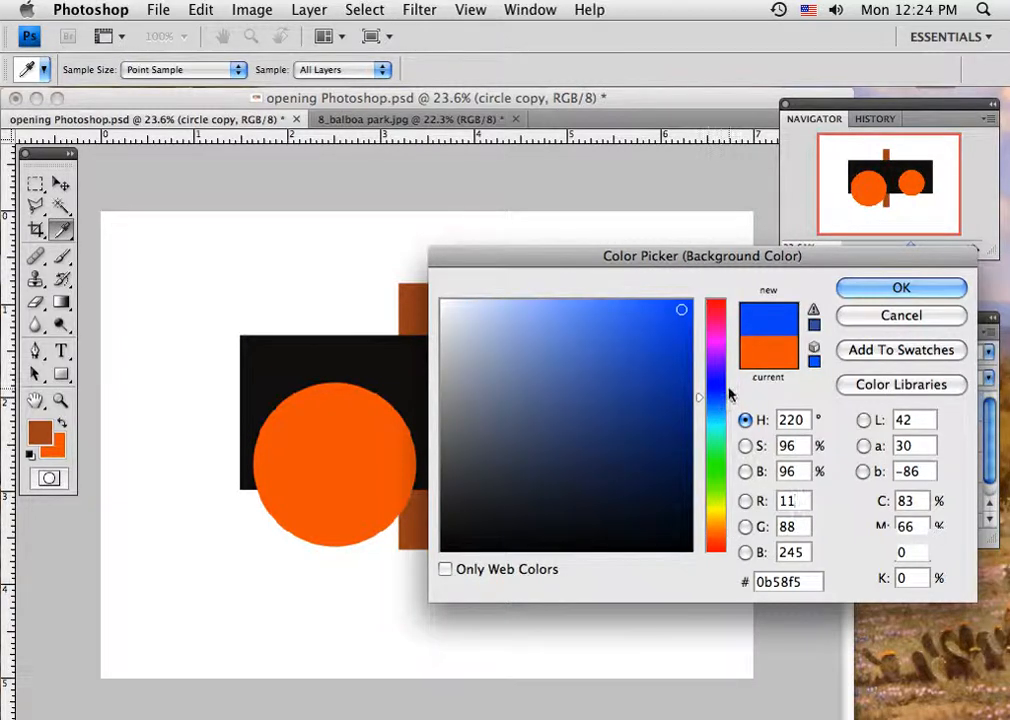
pyautogui.click(646, 457)
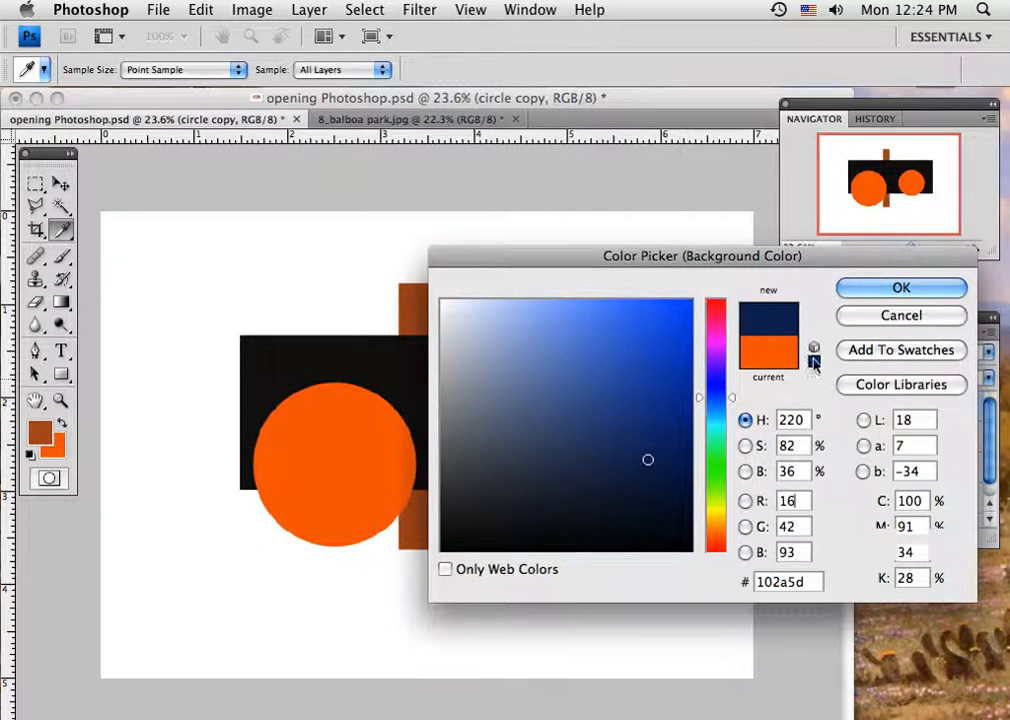
pyautogui.click(862, 290)
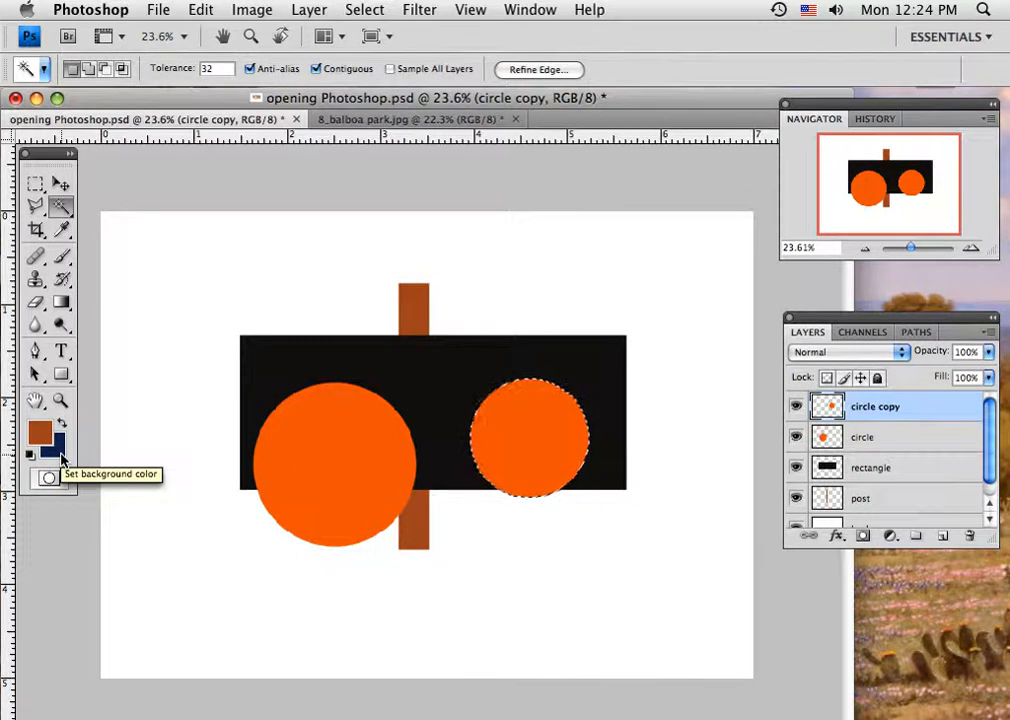
pyautogui.press('super+BackSpace')
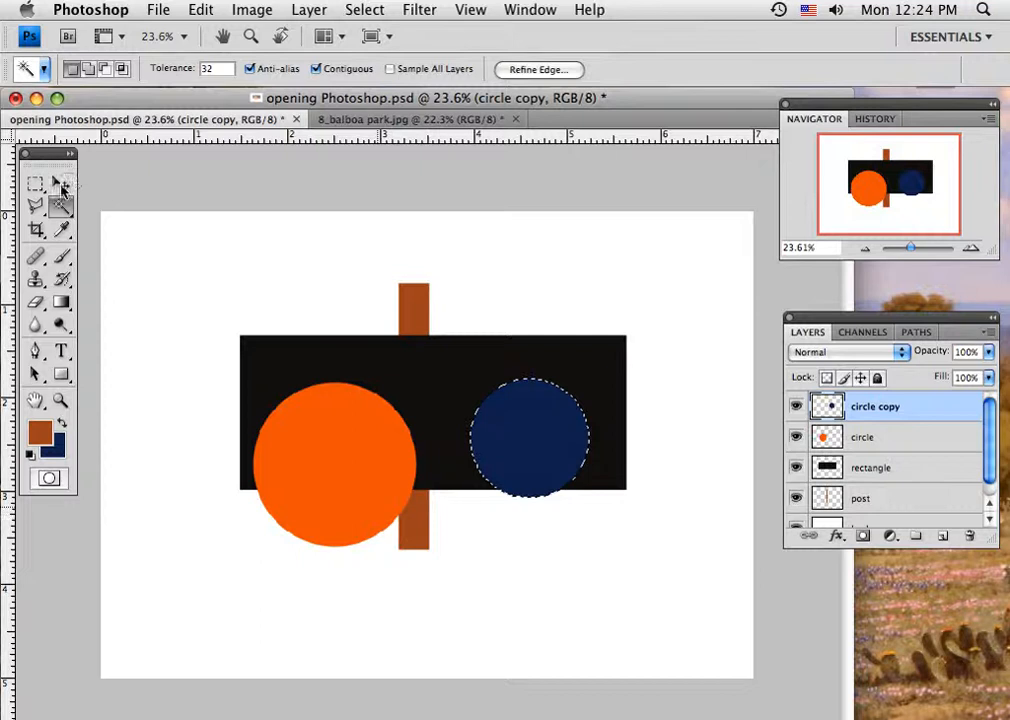
# - Move the blue circle up over the top end of the brown post, overlapping the rectangle's upper edge
pyautogui.click(61, 185)
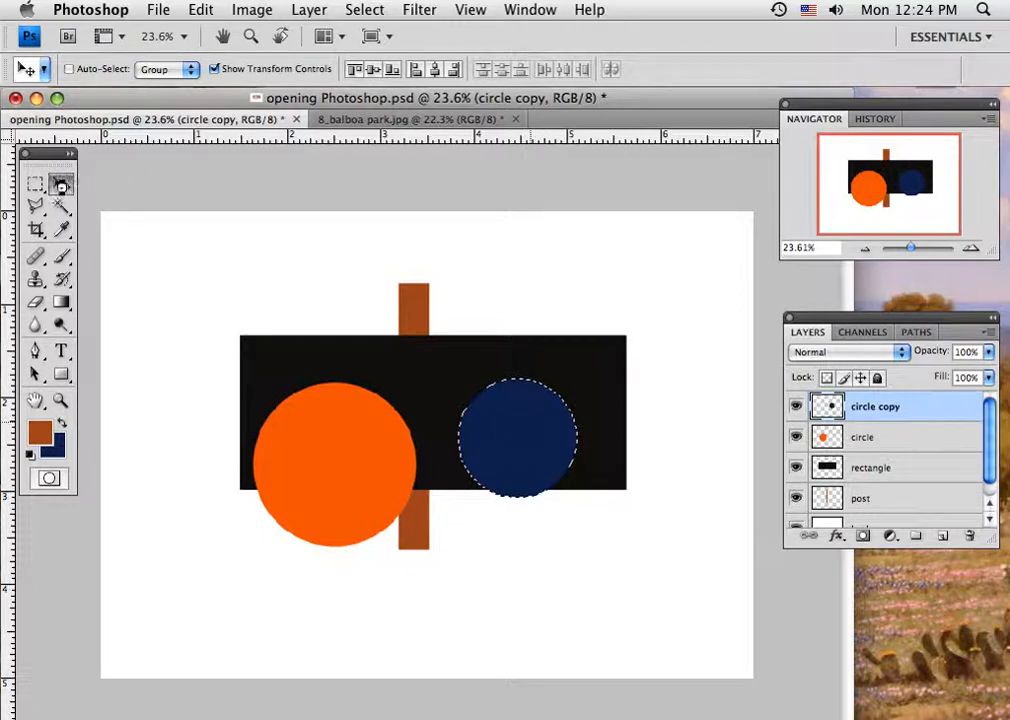
pyautogui.click(61, 186)
pyautogui.moveTo(505, 476); pyautogui.dragTo(412, 347)
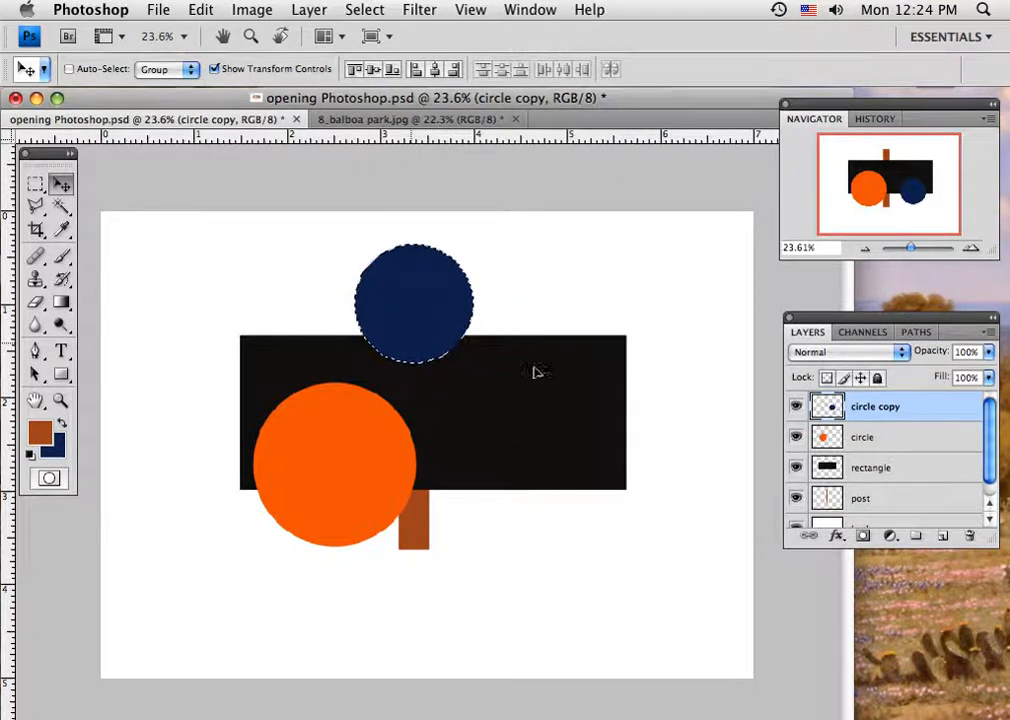
# - Rename the circle copy layer to "circle blue"
pyautogui.doubleClick(895, 412)
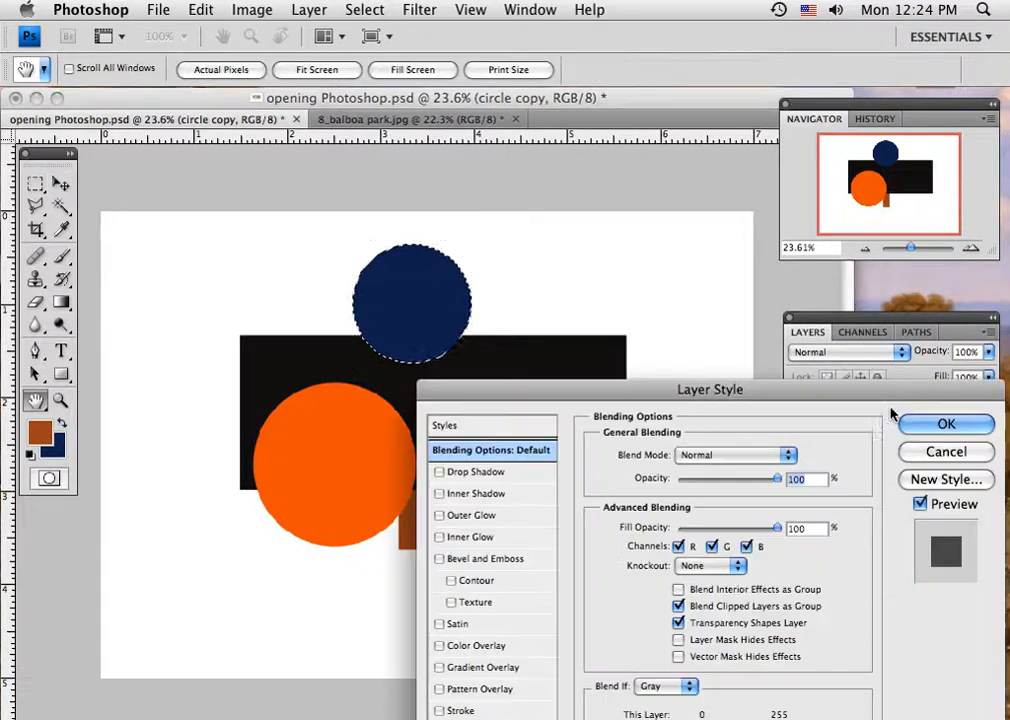
pyautogui.click(936, 451)
pyautogui.doubleClick(889, 409)
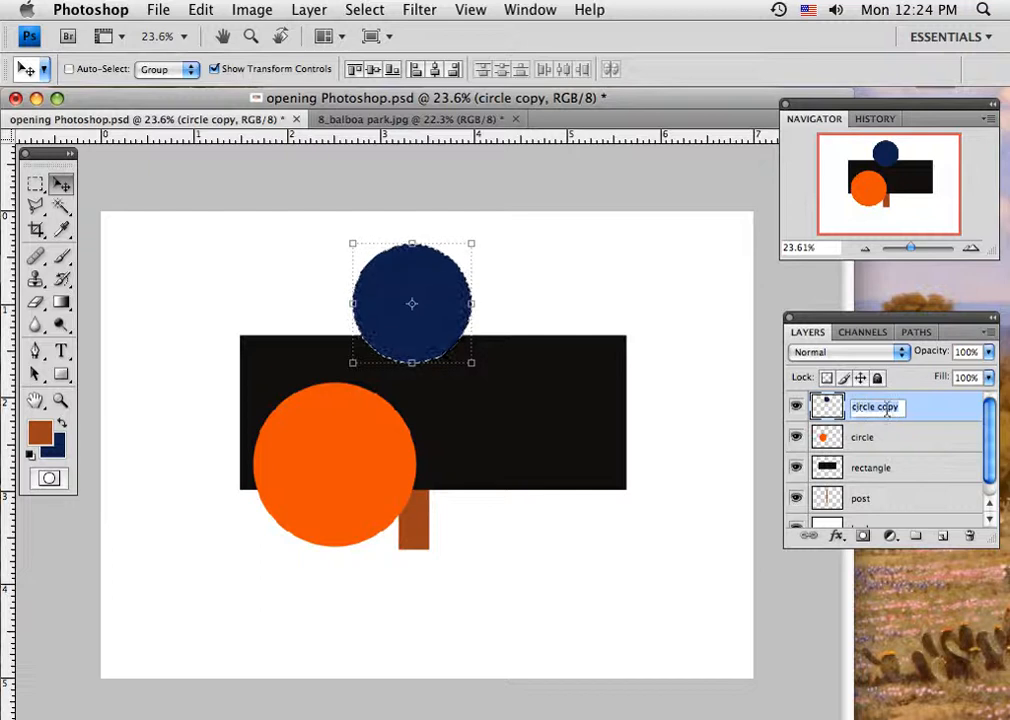
pyautogui.click(874, 406)
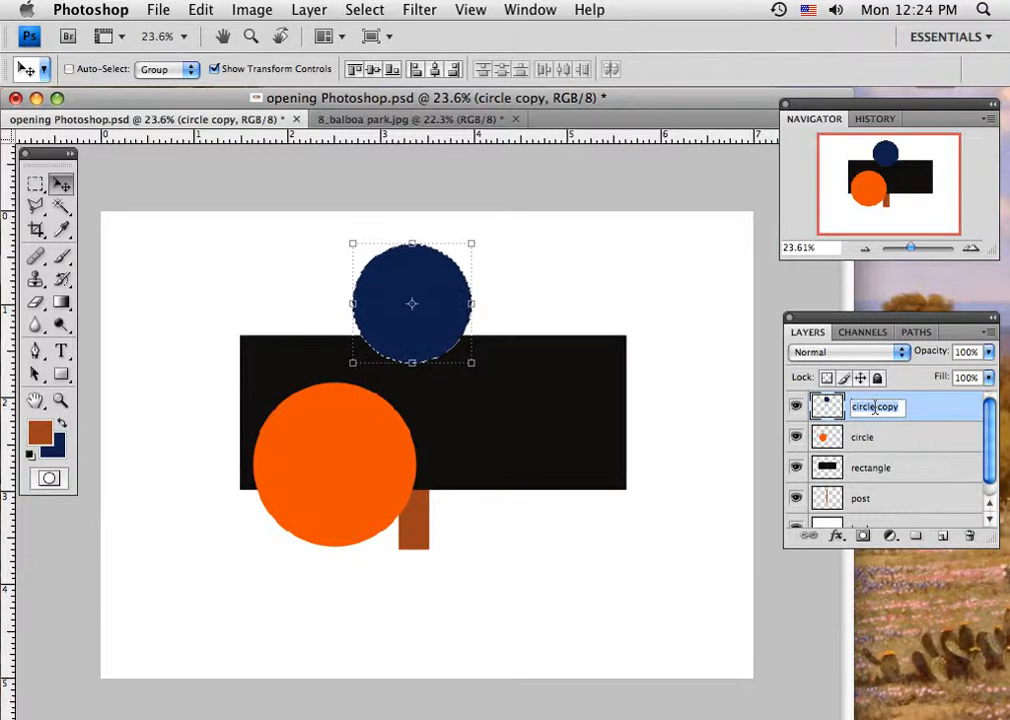
pyautogui.moveTo(874, 406); pyautogui.dragTo(907, 406)
pyautogui.press('BackSpace')
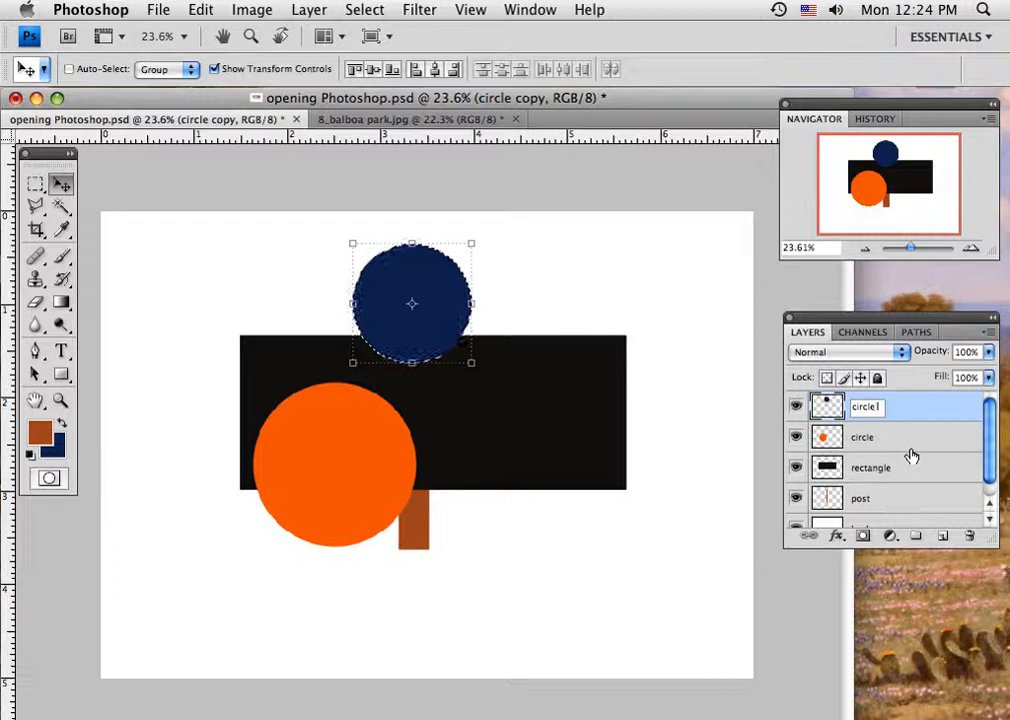
pyautogui.write('blue')
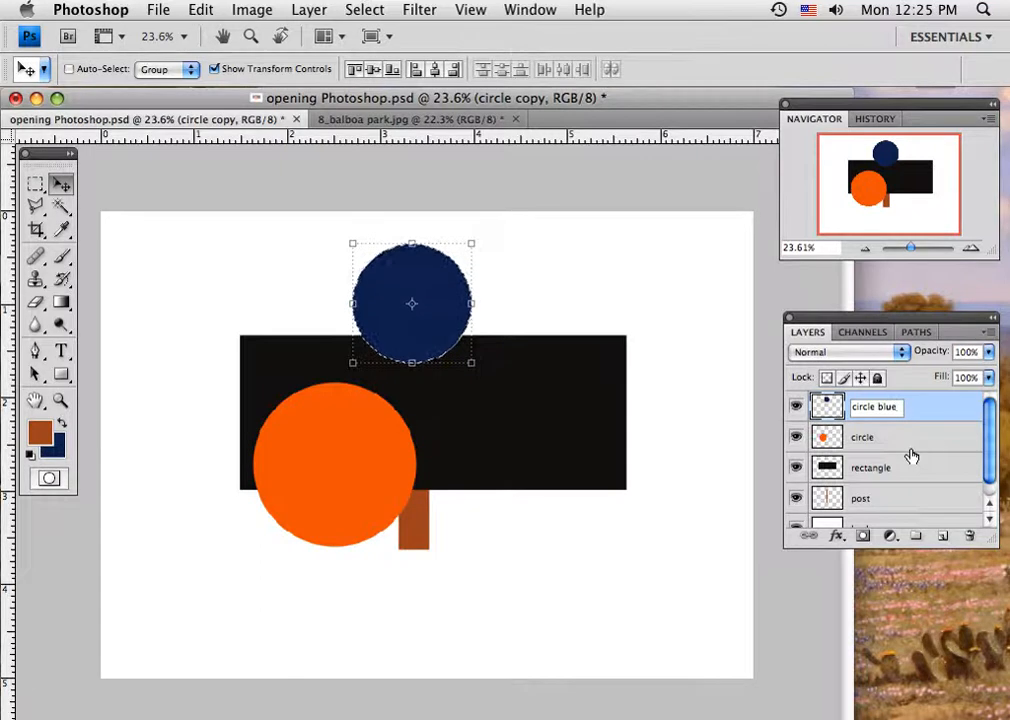
pyautogui.click(933, 416)
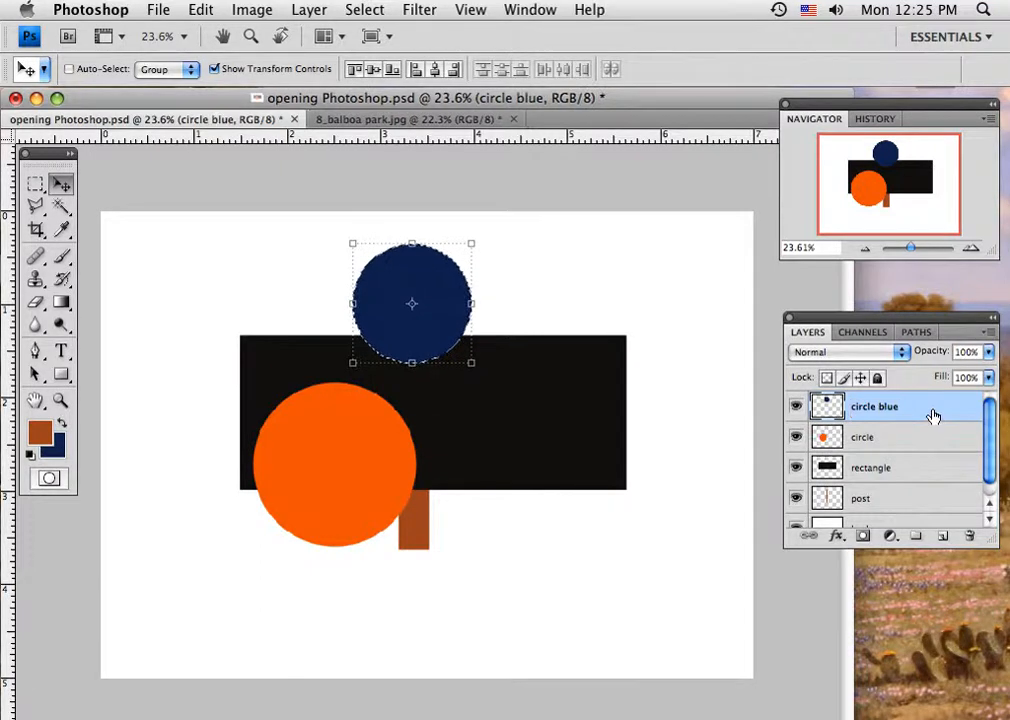
# - Reorder the circle blue layer between rectangle and post, and move the circle up to rest just above the rectangle
pyautogui.moveTo(931, 419); pyautogui.dragTo(931, 482)
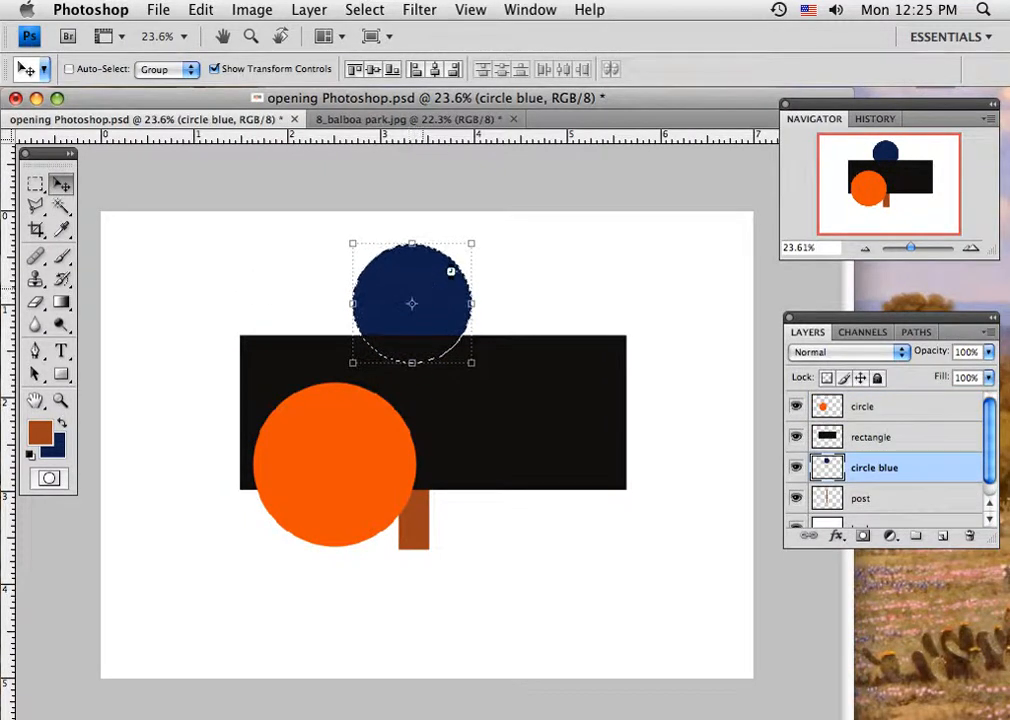
pyautogui.moveTo(451, 271); pyautogui.dragTo(427, 265)
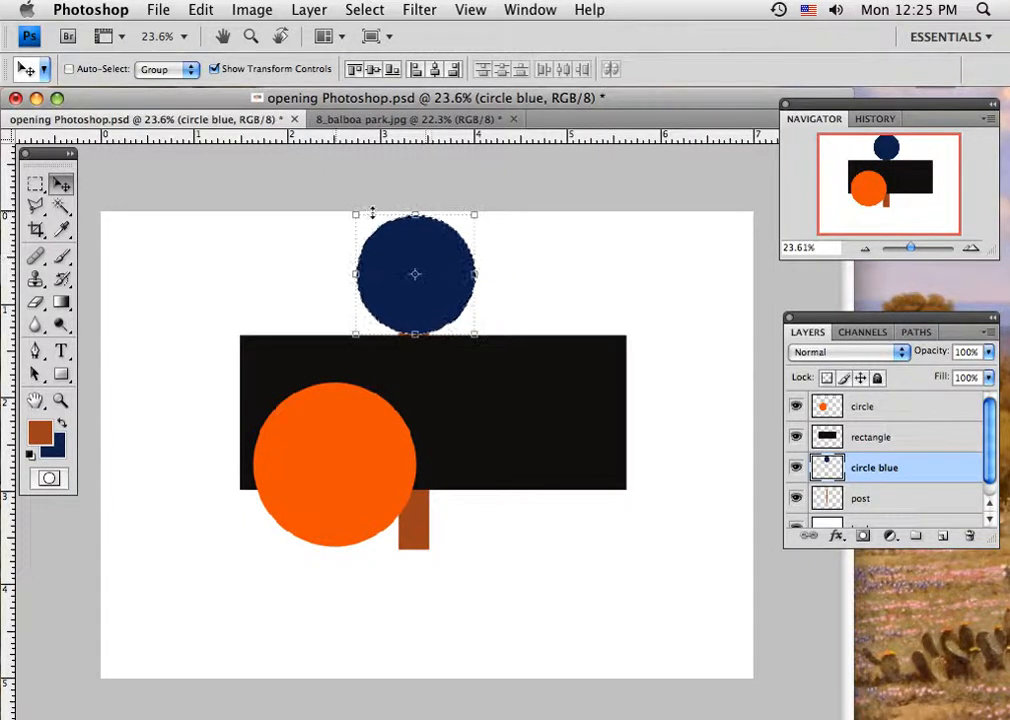
# - Scale the blue circle proportionally around its center to about 52.8% and apply the transformation
pyautogui.click(469, 219)
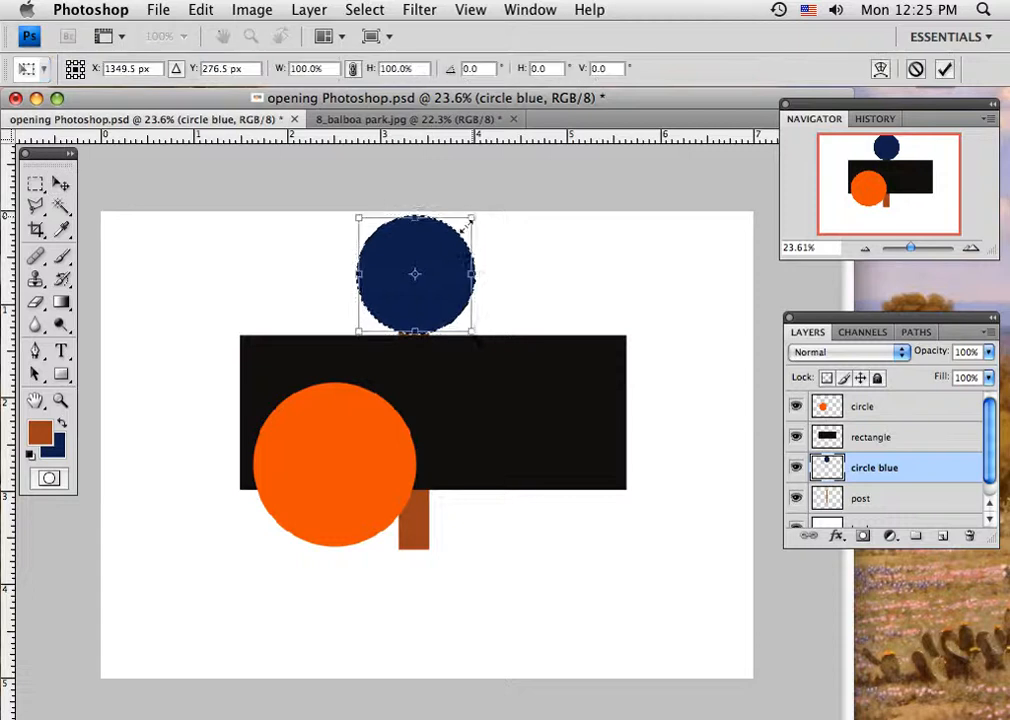
pyautogui.moveTo(466, 226); pyautogui.dragTo(445, 244)
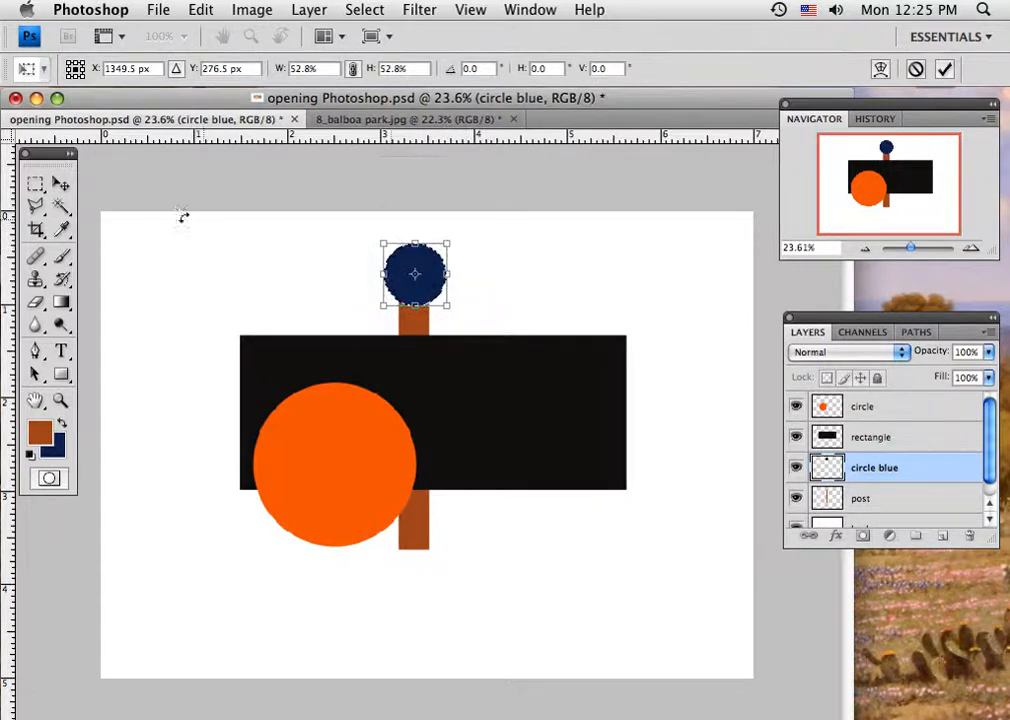
pyautogui.click(58, 186)
pyautogui.click(656, 283)
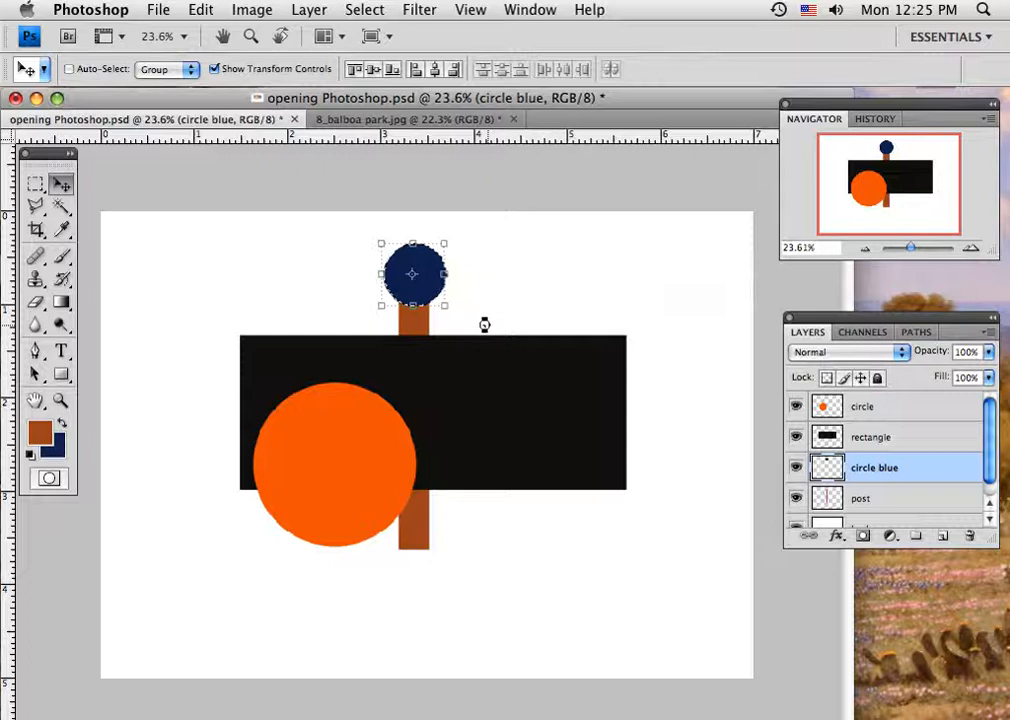
# - Nudge the blue circle slightly down onto the top end of the brown post and clear the selection
pyautogui.hotkey('shift', 'Down')
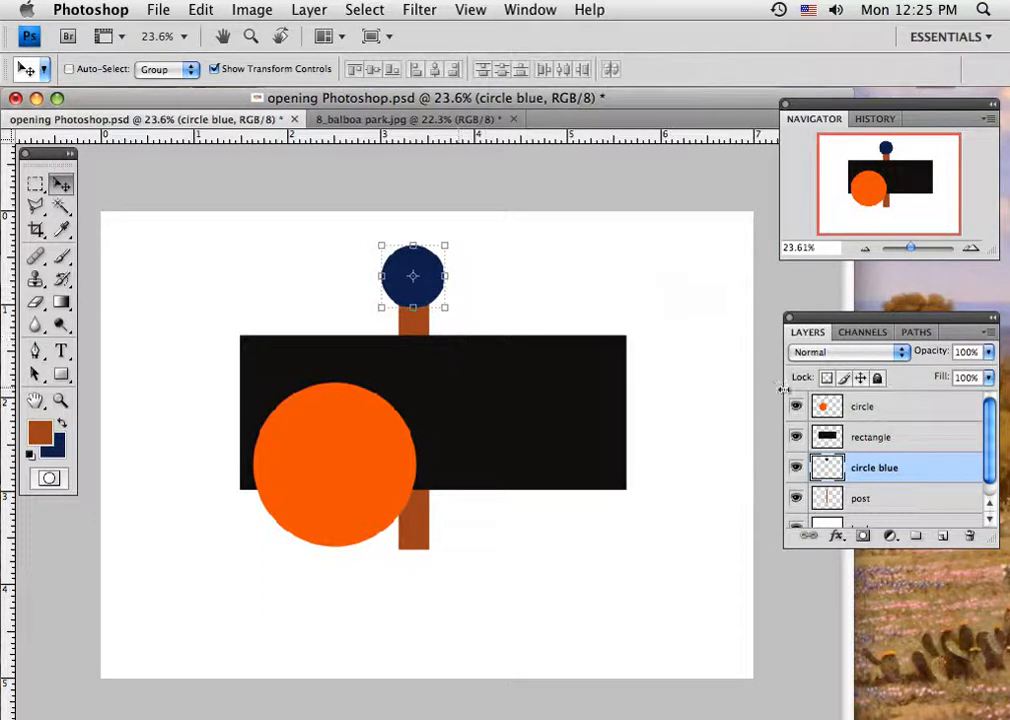
# - Examine the variants of the marquee, lasso and wand selection tools, finishing with the Magic Wand active
pyautogui.click(42, 192)
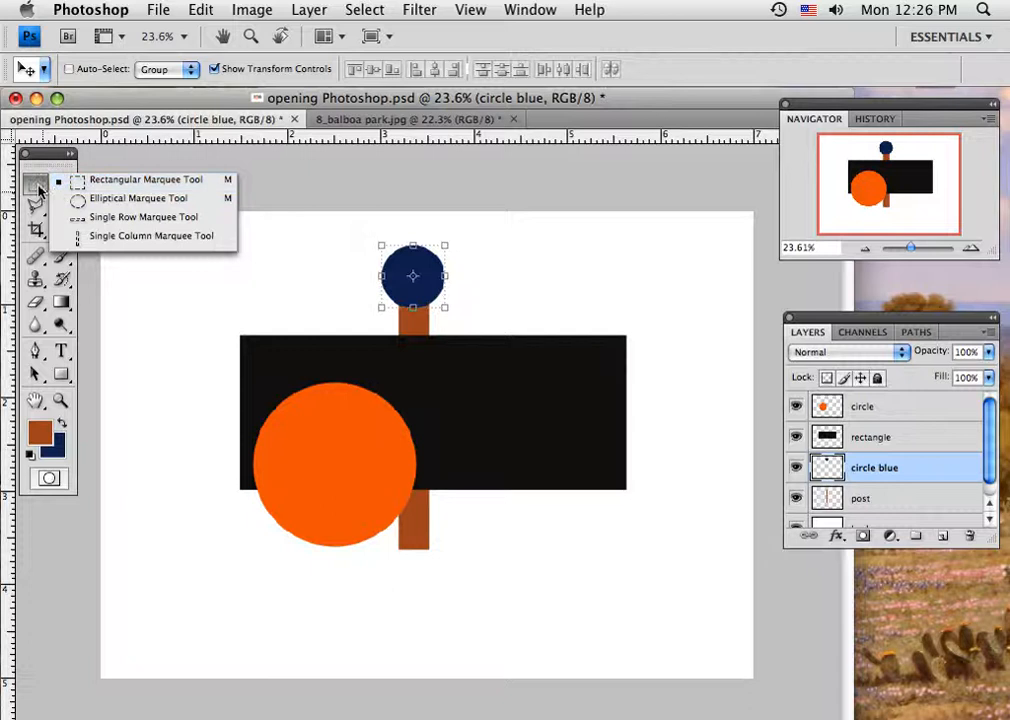
pyautogui.click(104, 181)
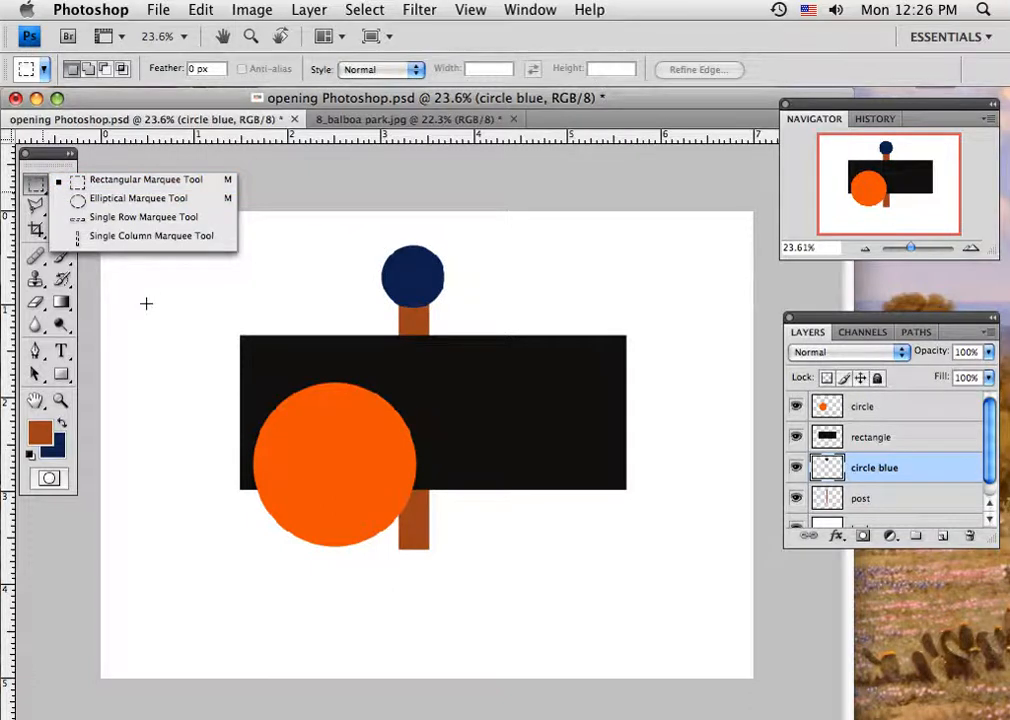
pyautogui.click(37, 206)
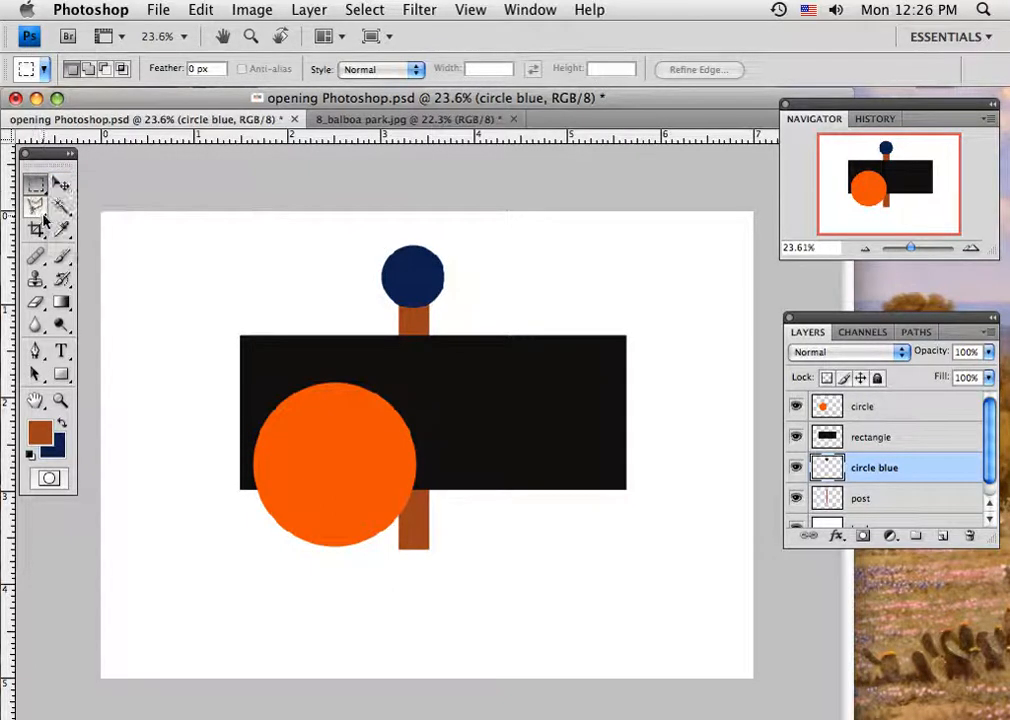
pyautogui.click(42, 210)
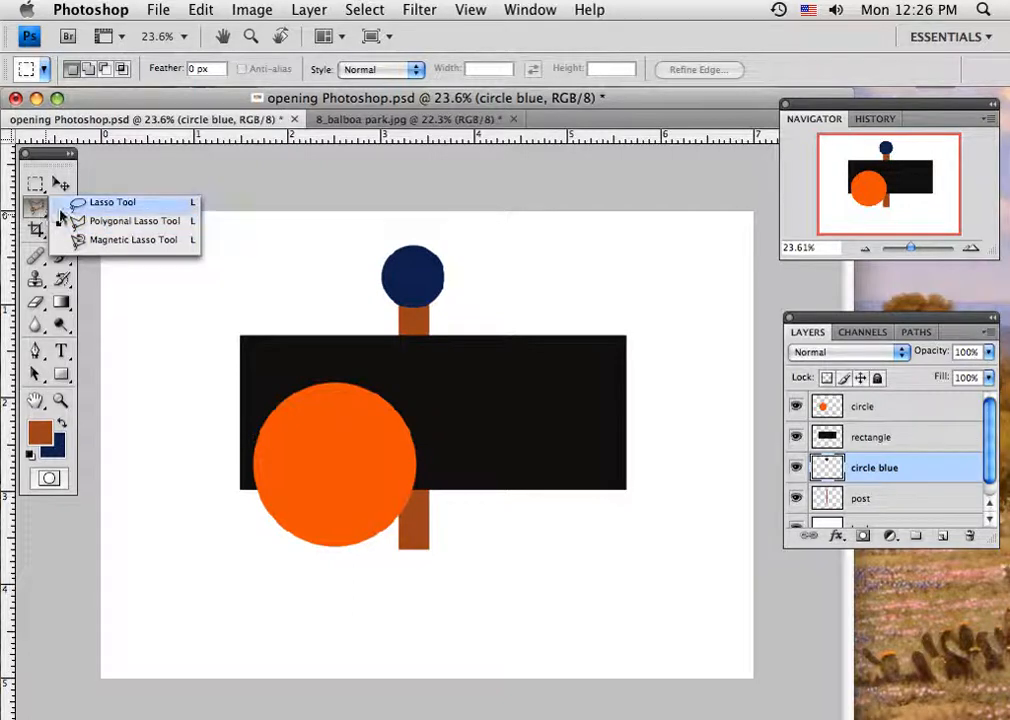
pyautogui.click(108, 230)
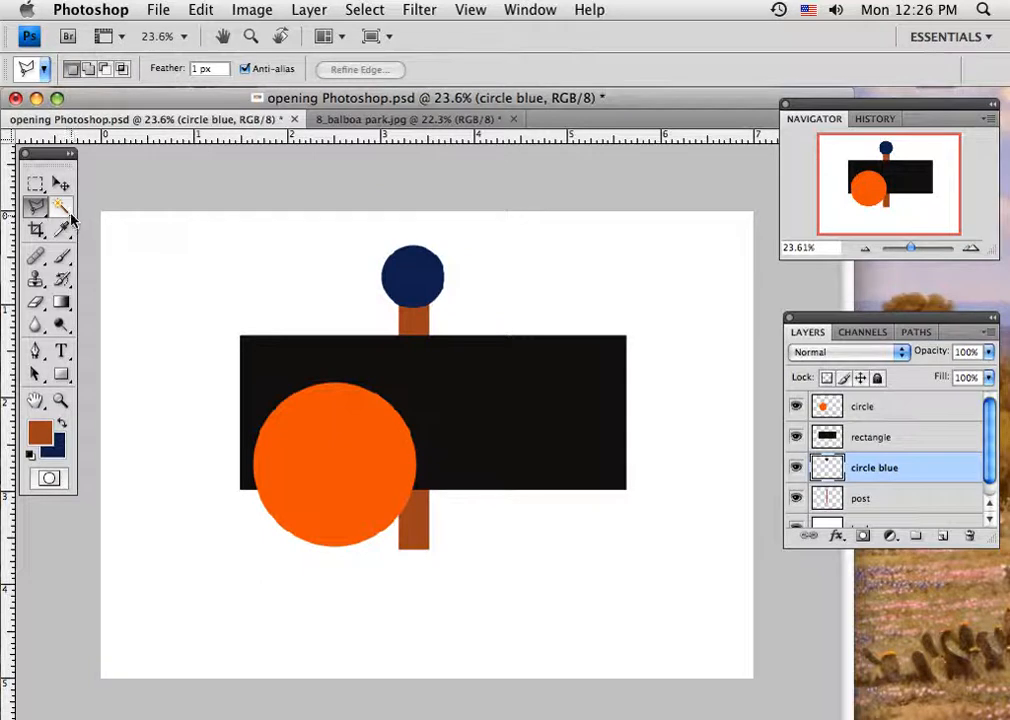
pyautogui.click(70, 220)
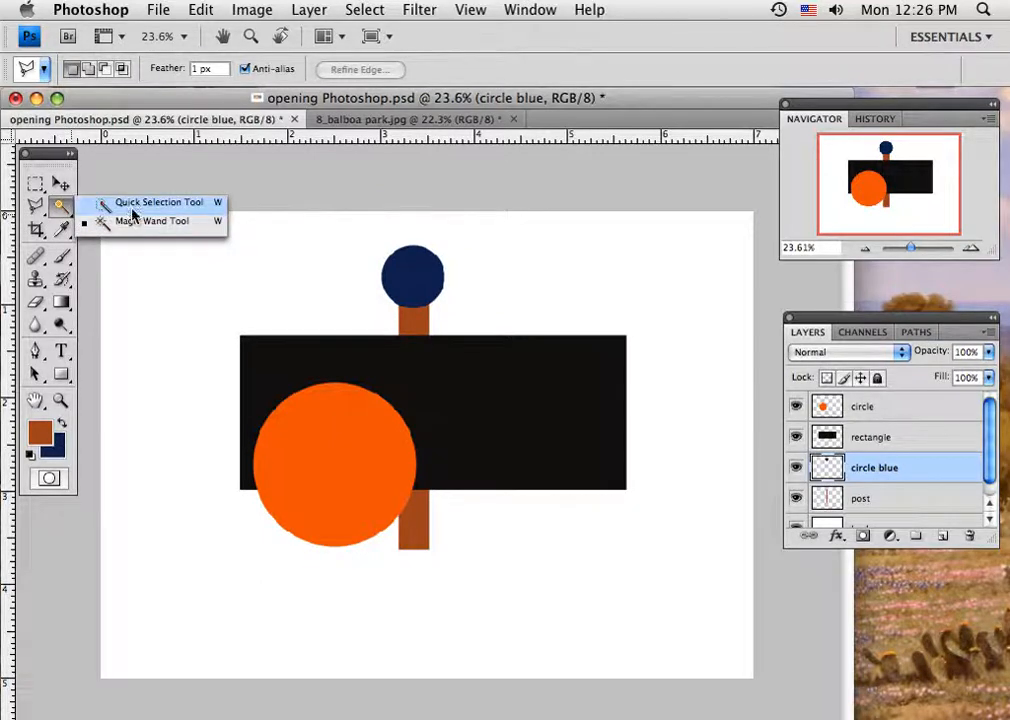
pyautogui.click(61, 210)
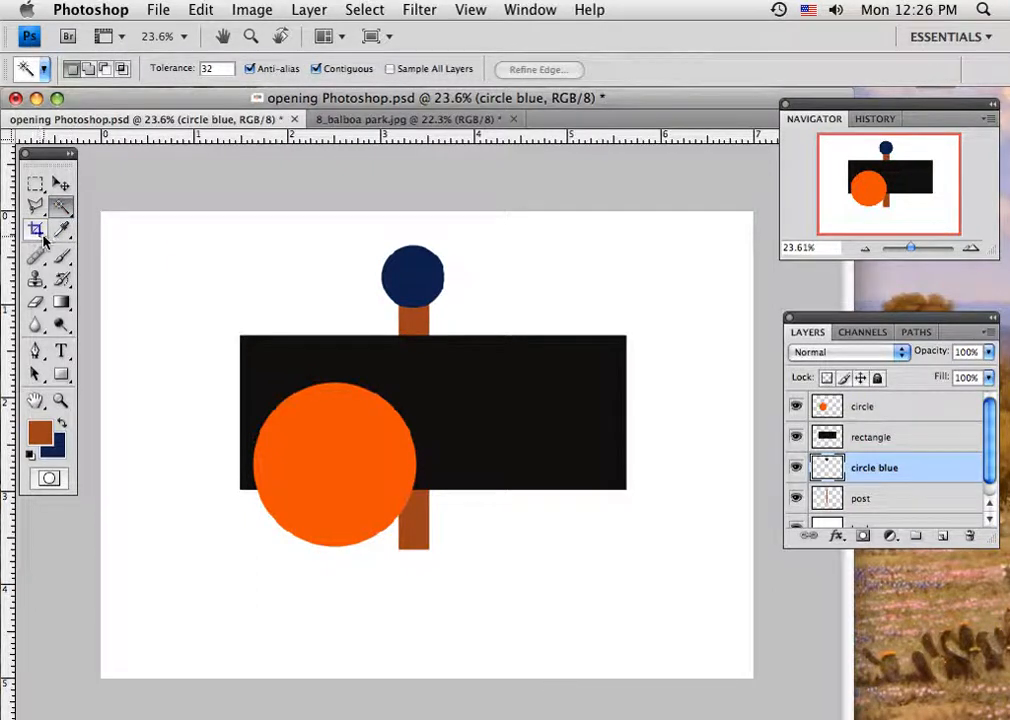
# - Set up the Crop tool with a width of 3 in, a height of 5 in and a resolution of 400 pixels/inch
pyautogui.click(40, 236)
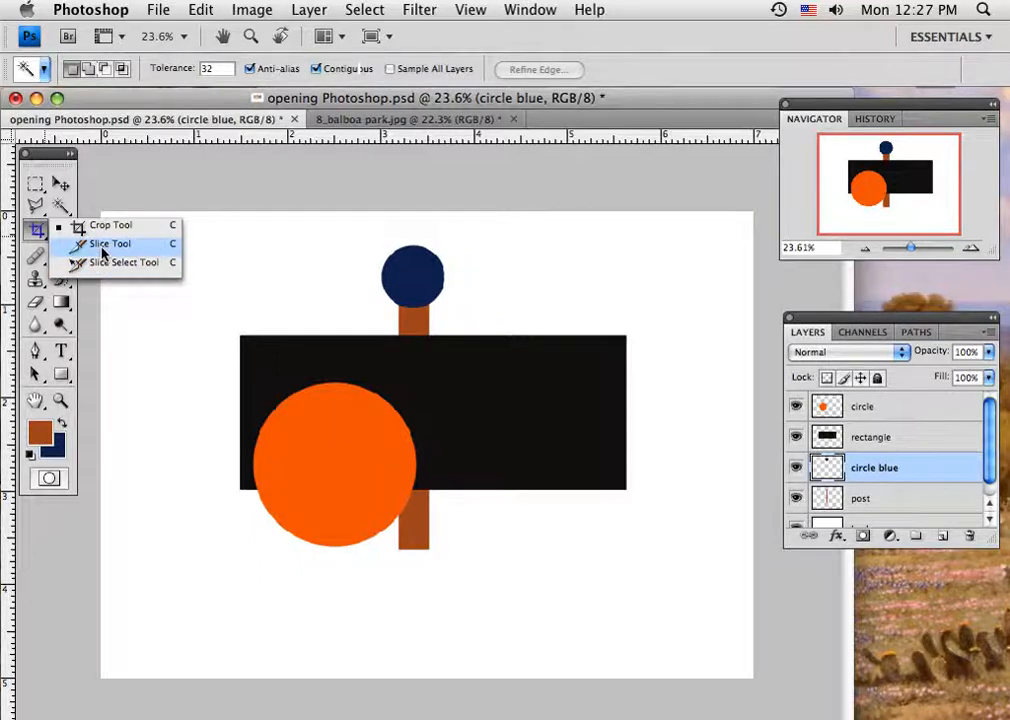
pyautogui.click(38, 233)
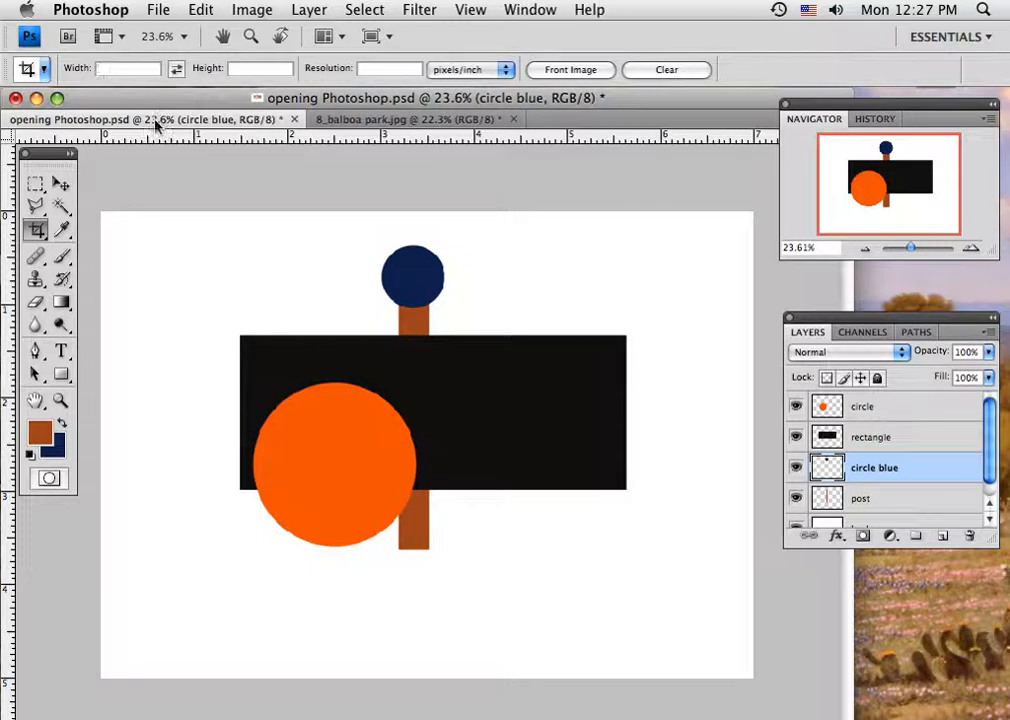
pyautogui.write('3')
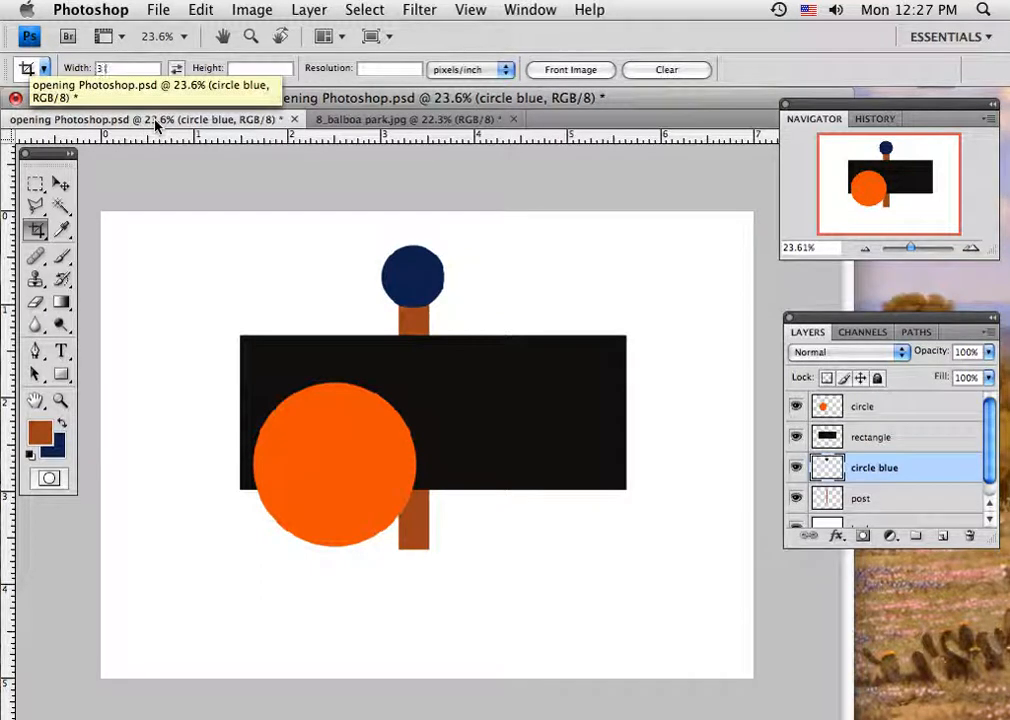
pyautogui.write(' in')
pyautogui.press('Tab')
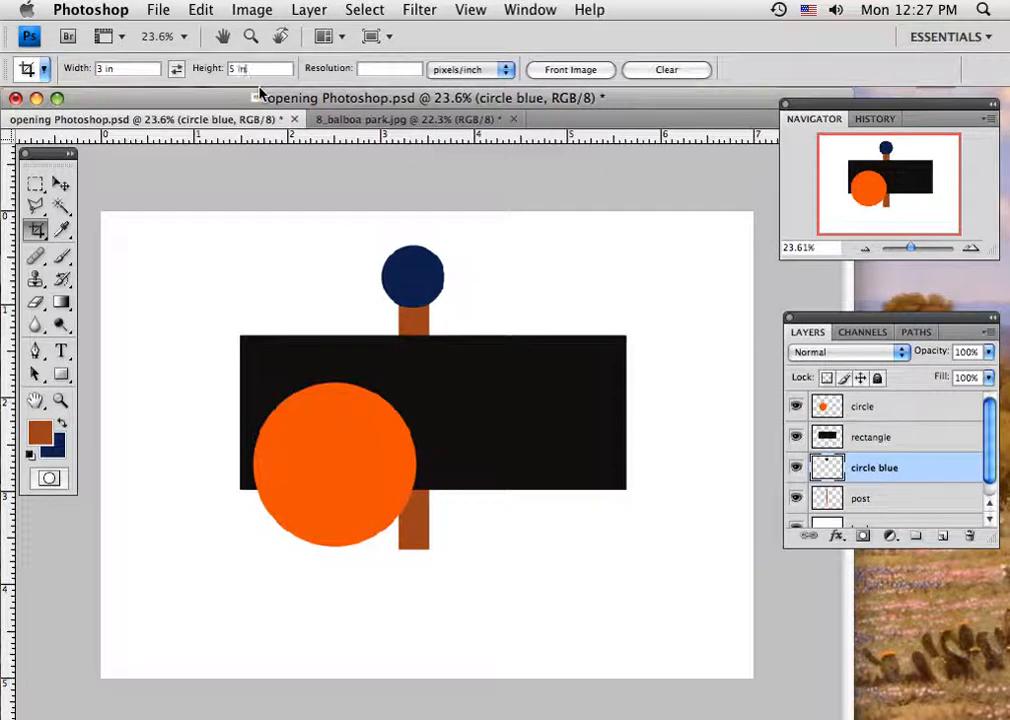
pyautogui.click(366, 70)
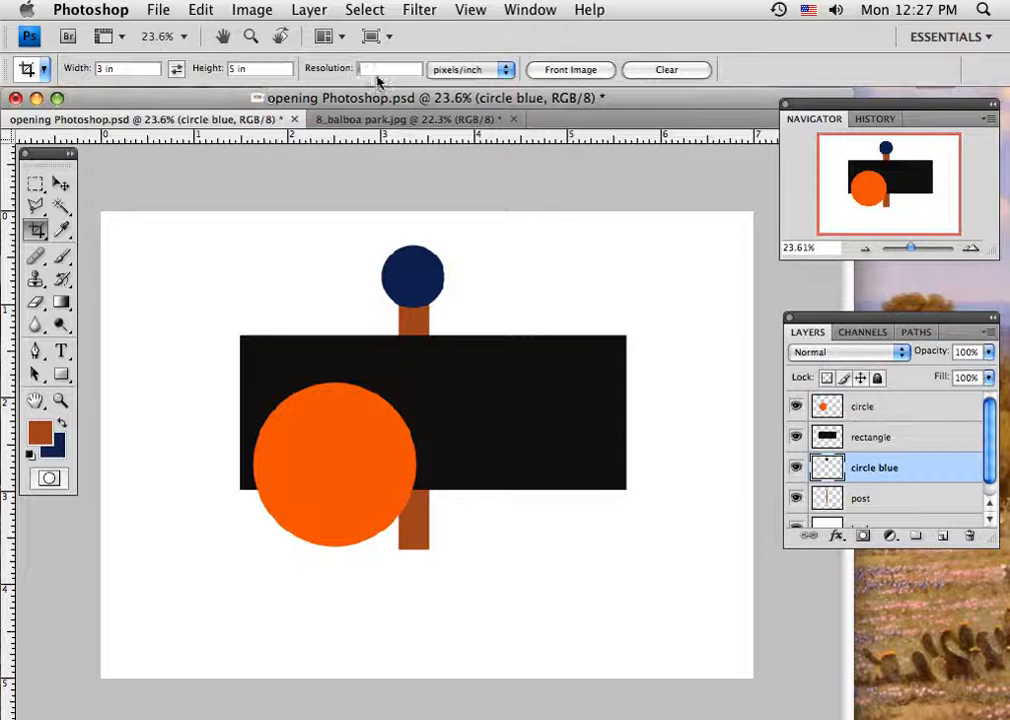
pyautogui.write('400')
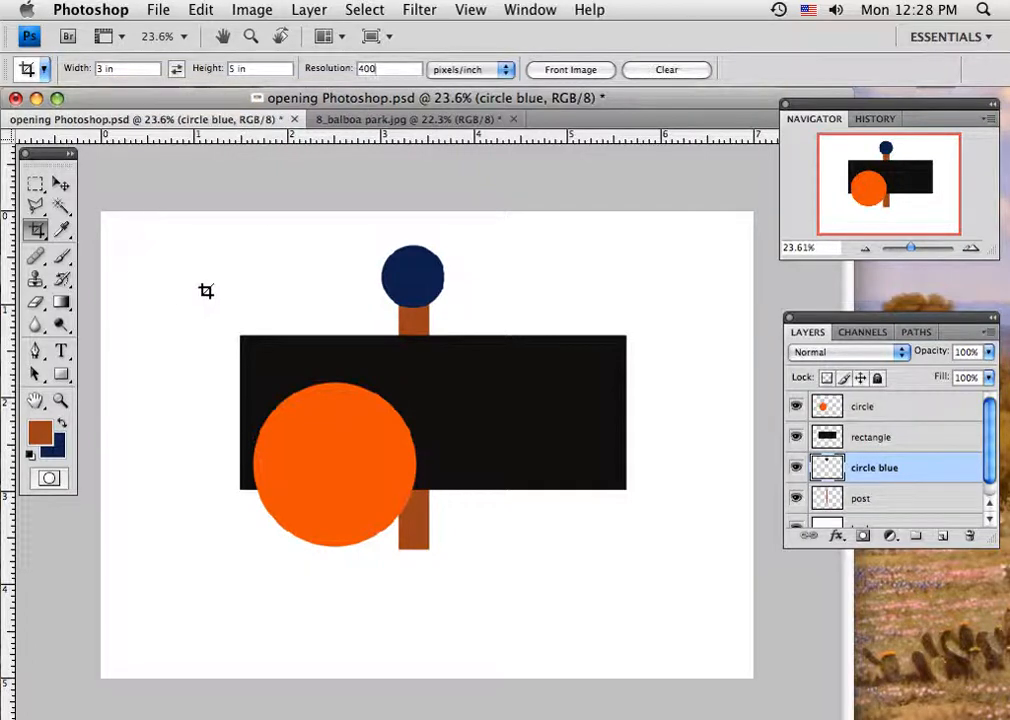
# - Try a portrait crop frame inside the black rectangle and discard it without cropping
pyautogui.moveTo(461, 390); pyautogui.dragTo(622, 461)
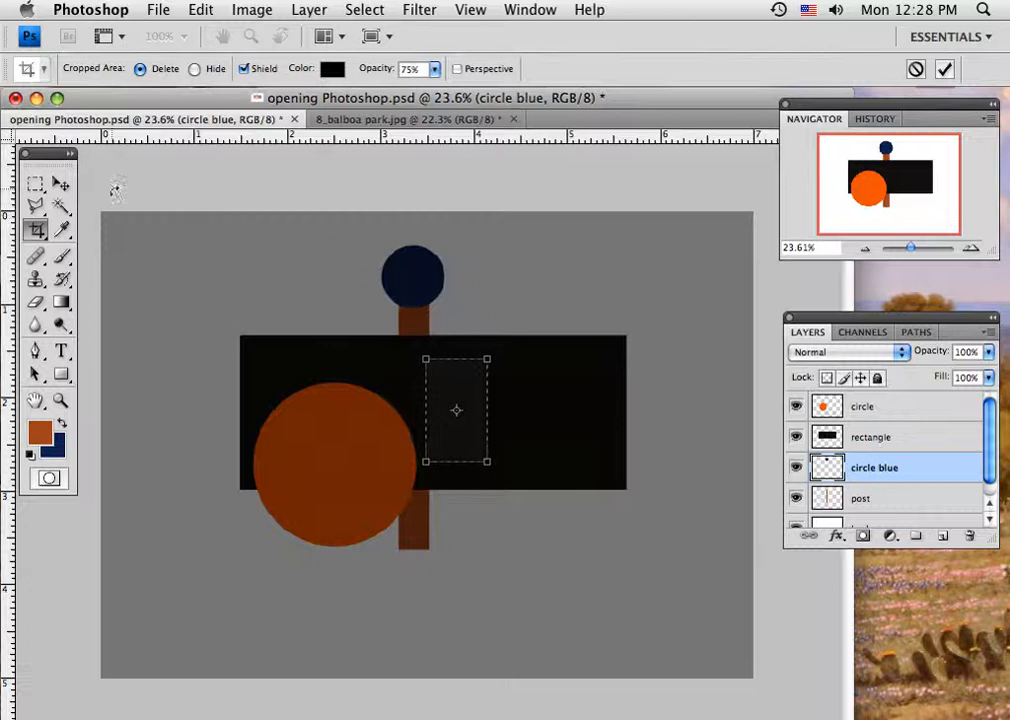
pyautogui.click(37, 230)
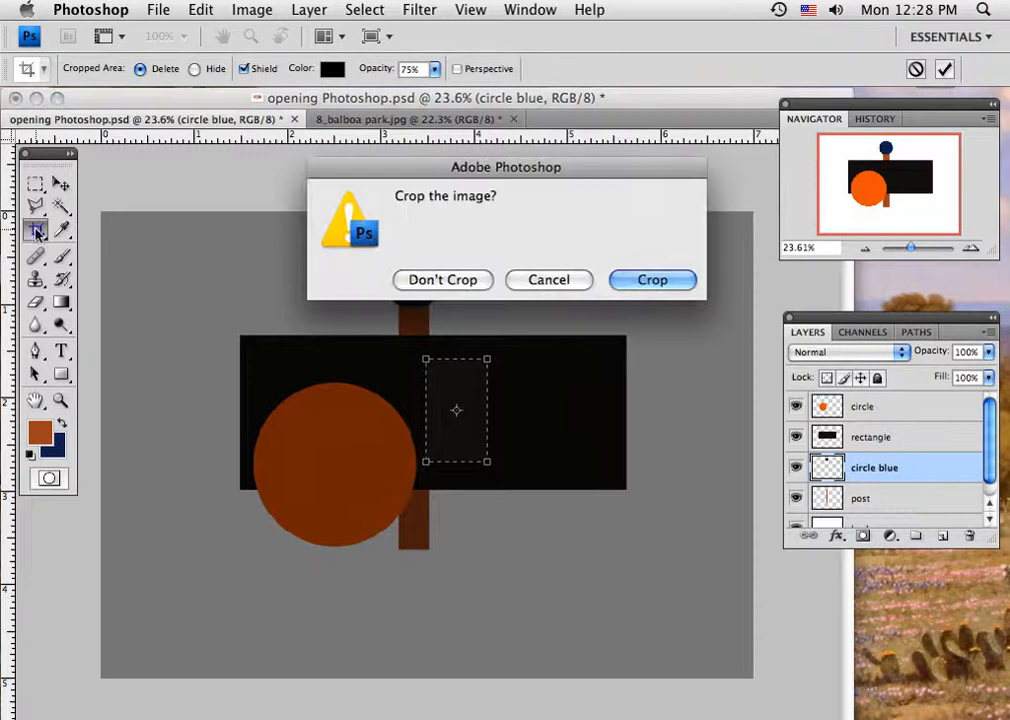
pyautogui.click(465, 279)
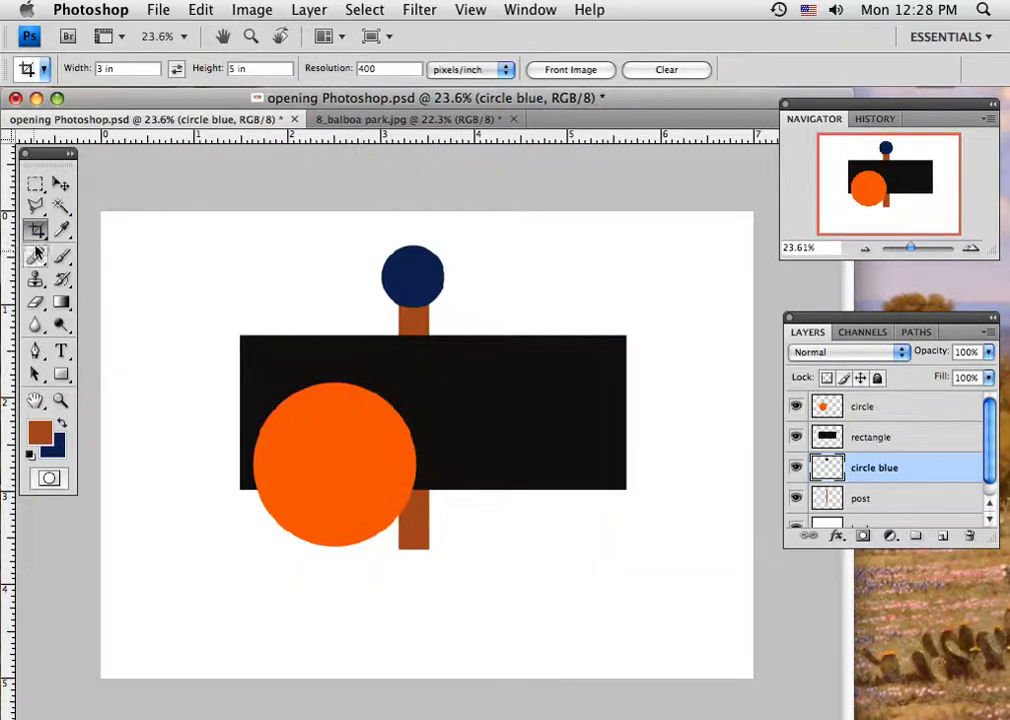
# - Swap the crop dimensions to 5 in wide by 3 in high and make the rectangle layer active
pyautogui.click(177, 72)
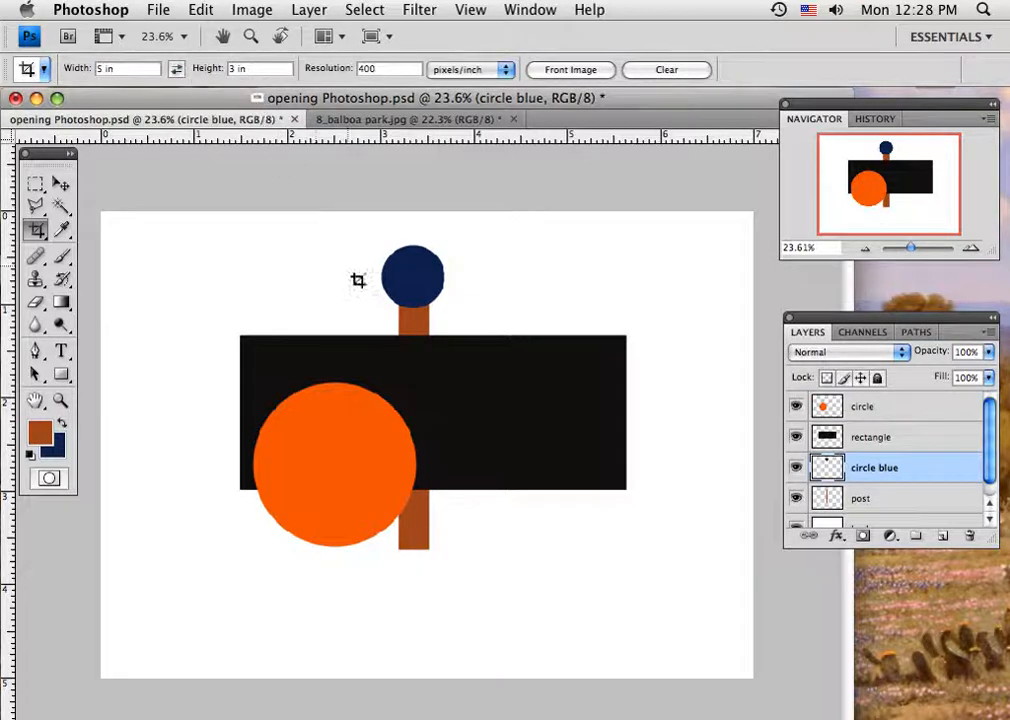
pyautogui.click(895, 439)
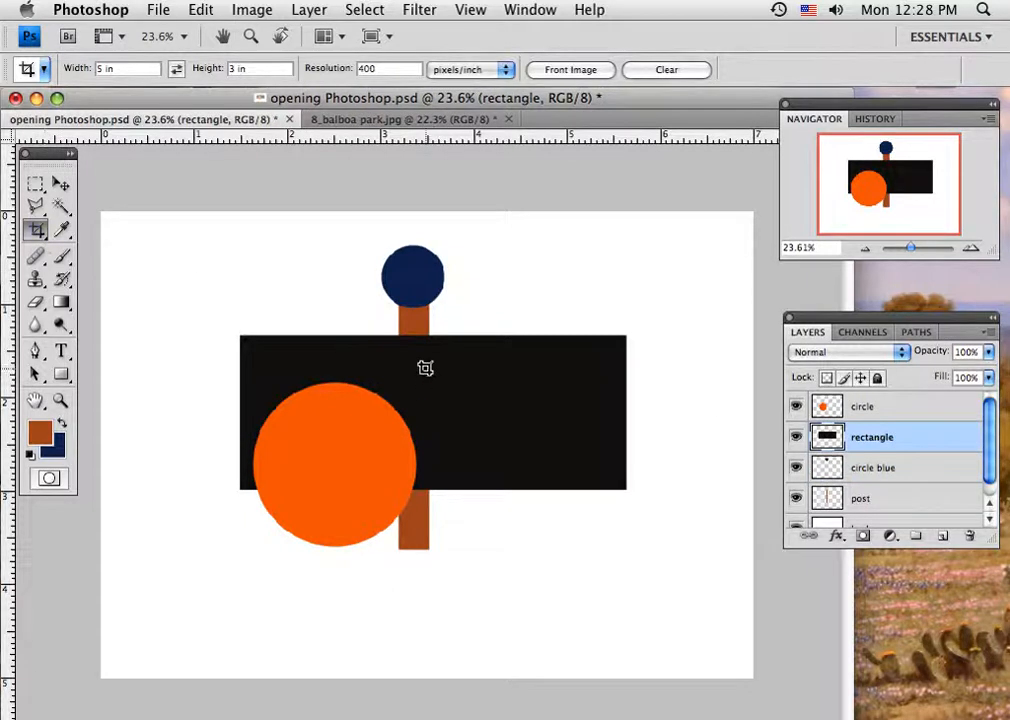
# - Try to crop the image to a landscape area inside the black rectangle, then cancel the crop
pyautogui.moveTo(425, 367); pyautogui.dragTo(589, 465)
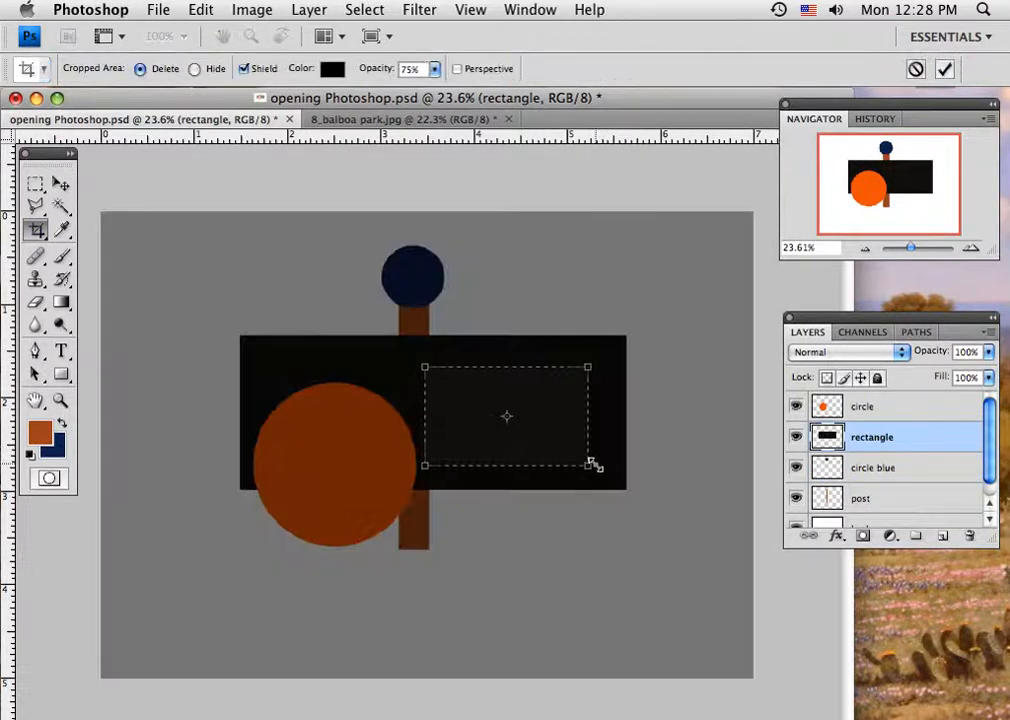
pyautogui.click(250, 10)
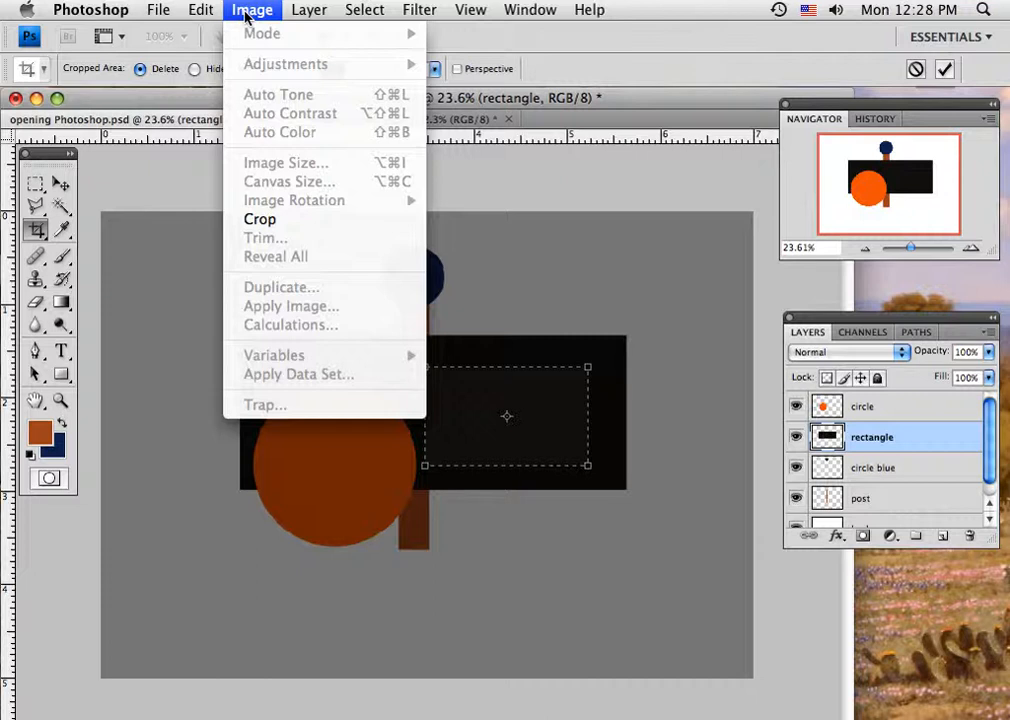
pyautogui.click(276, 222)
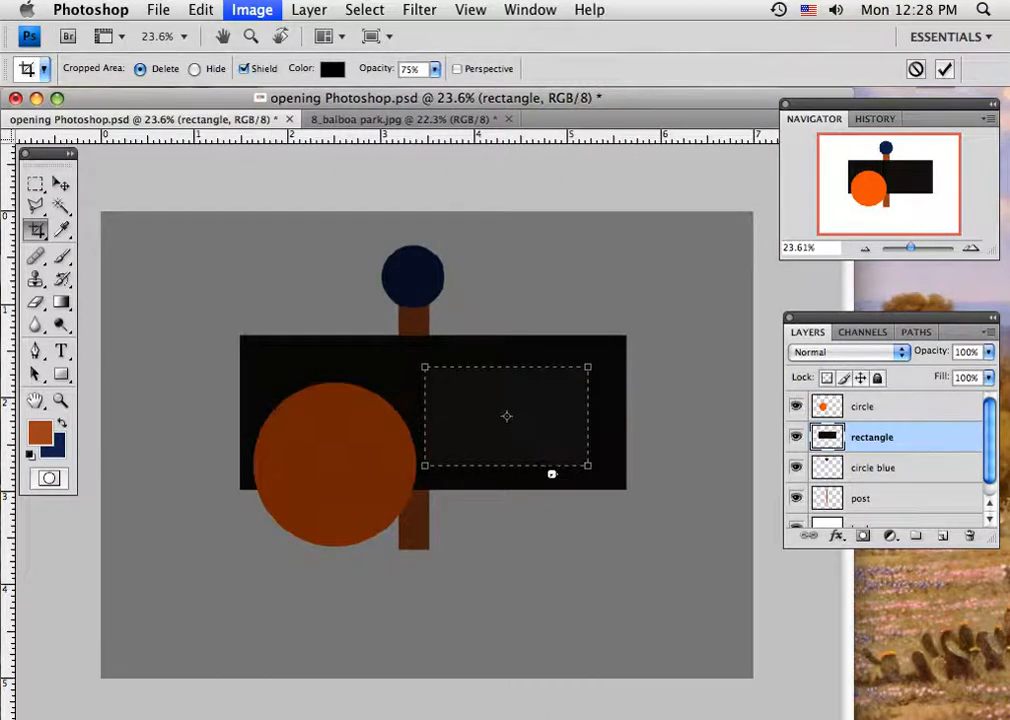
pyautogui.doubleClick(510, 417)
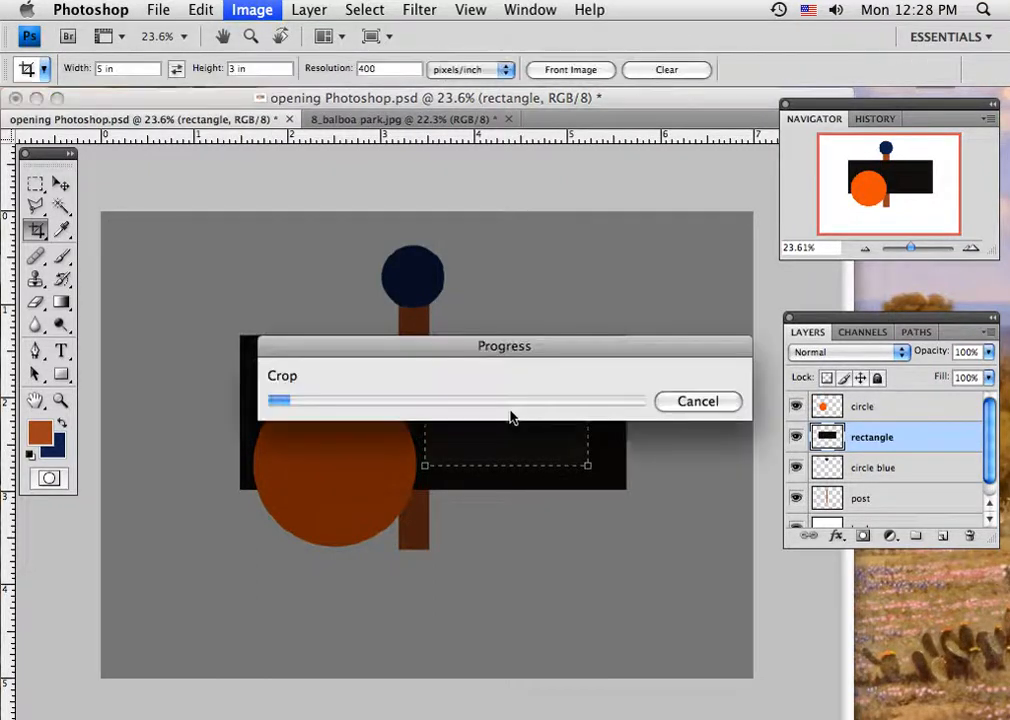
pyautogui.click(678, 402)
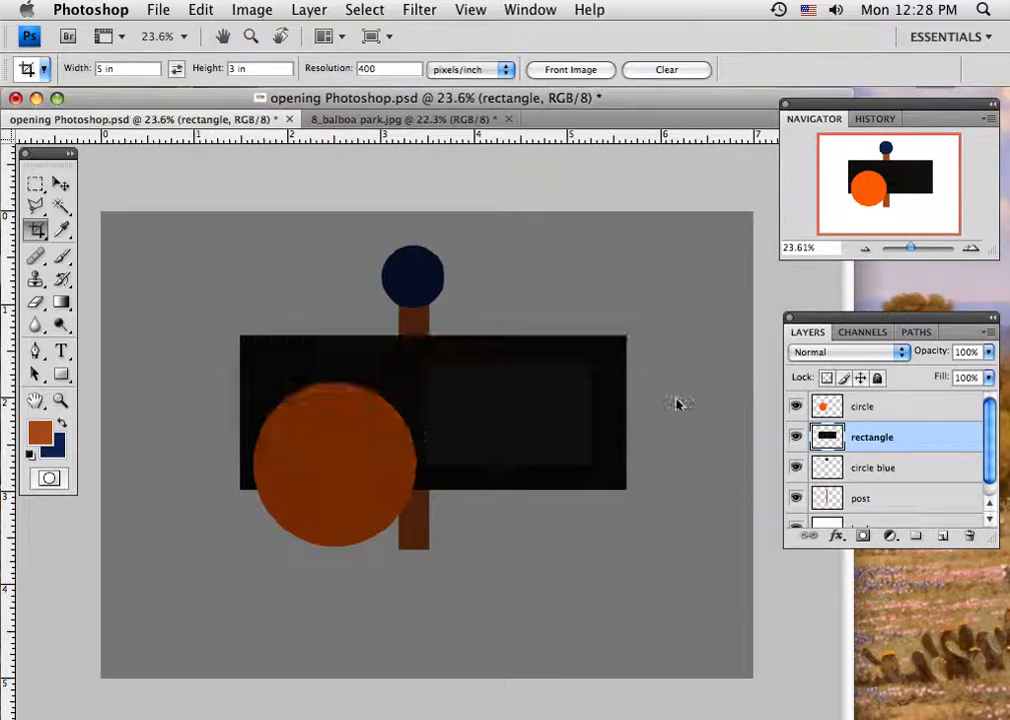
# - Select the blue circle on its layer with the Magic Wand and sample the large circle's orange as foreground color with the Eyedropper
pyautogui.click(65, 234)
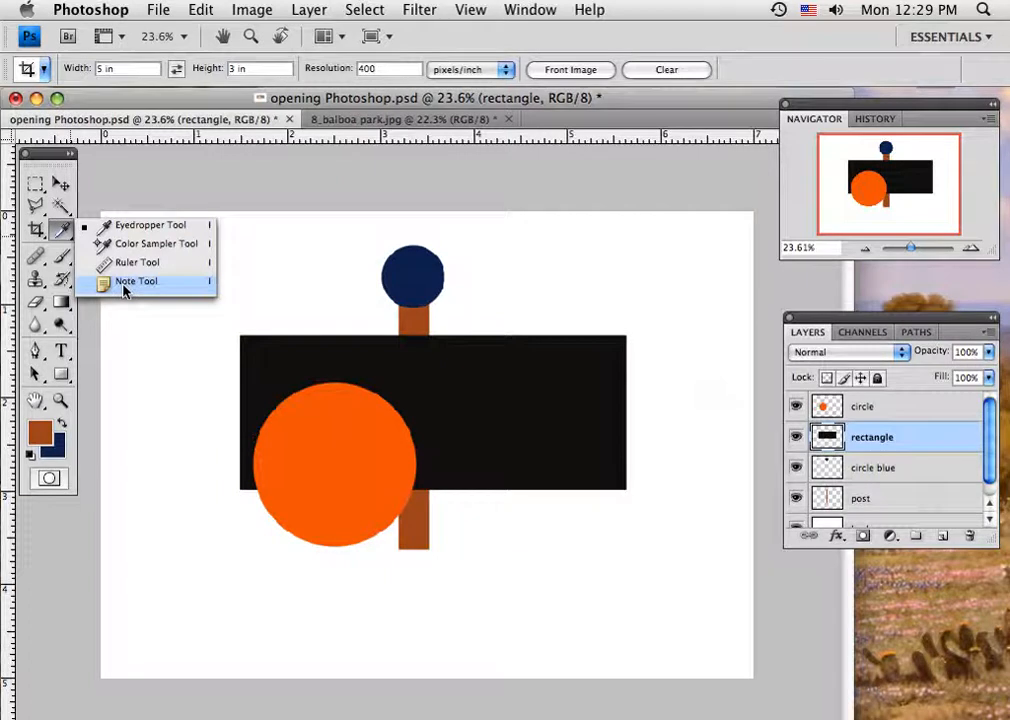
pyautogui.click(110, 225)
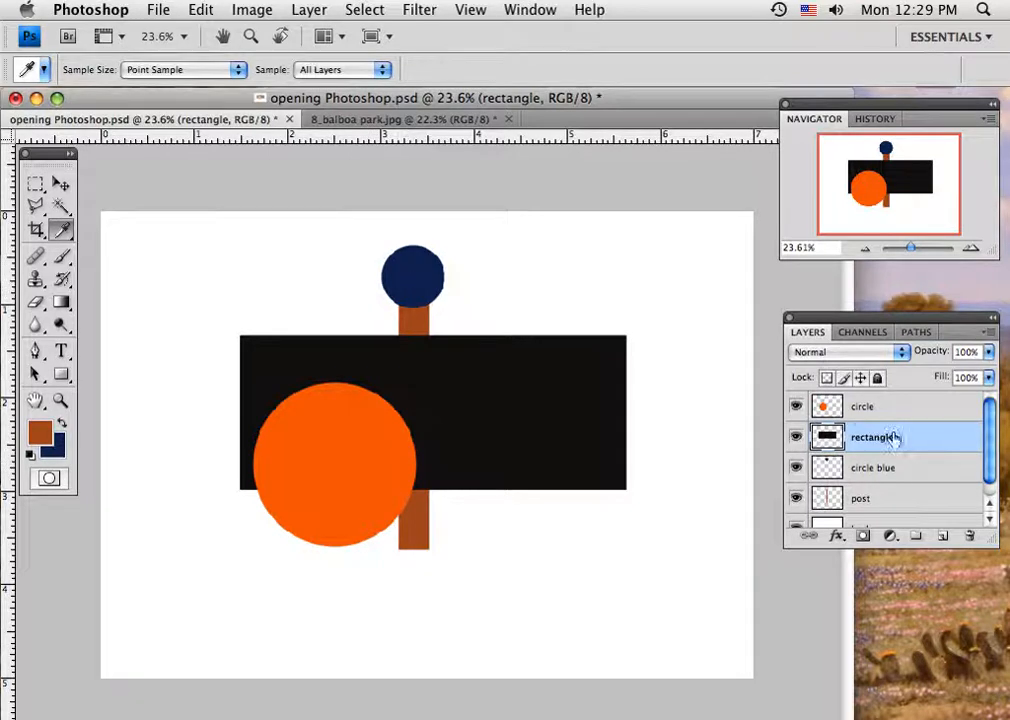
pyautogui.click(888, 467)
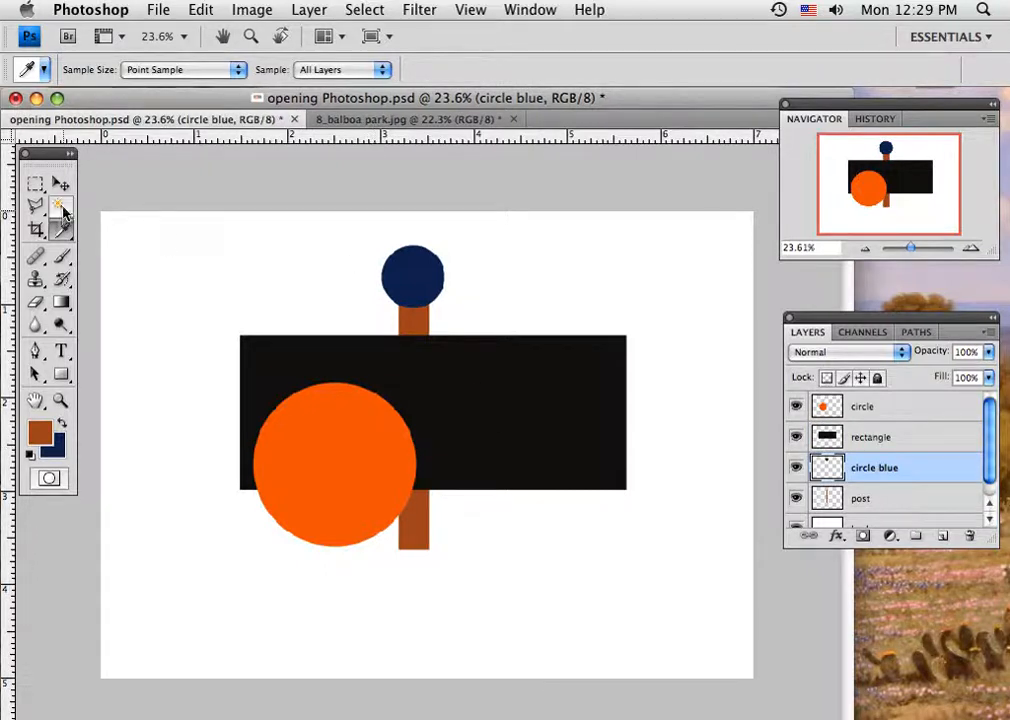
pyautogui.click(62, 208)
pyautogui.click(428, 296)
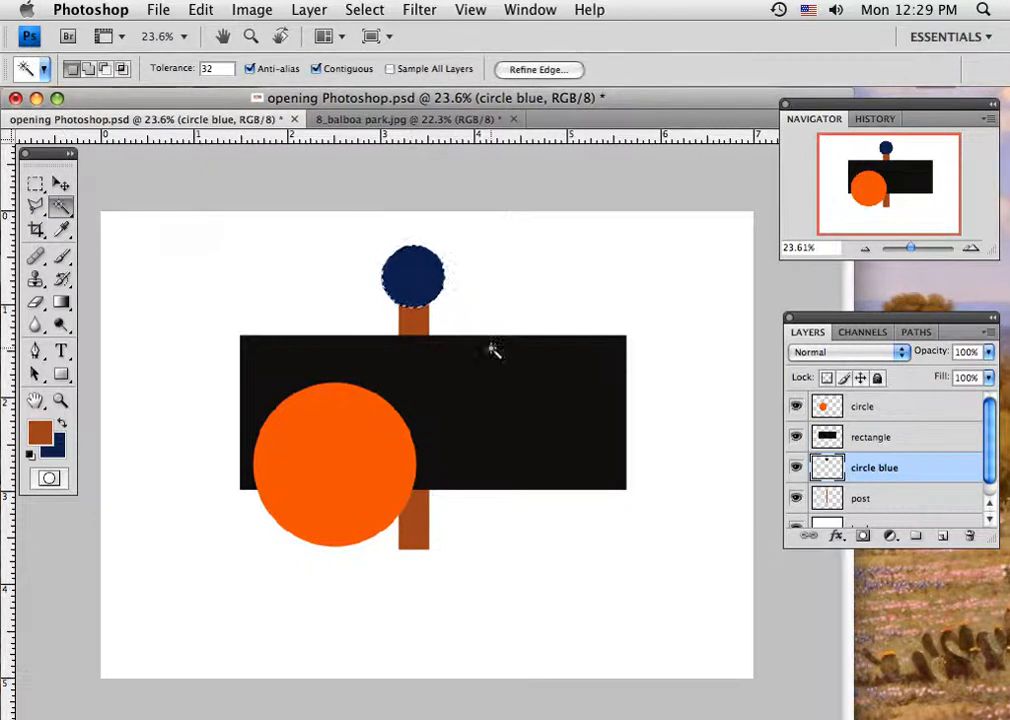
pyautogui.click(61, 229)
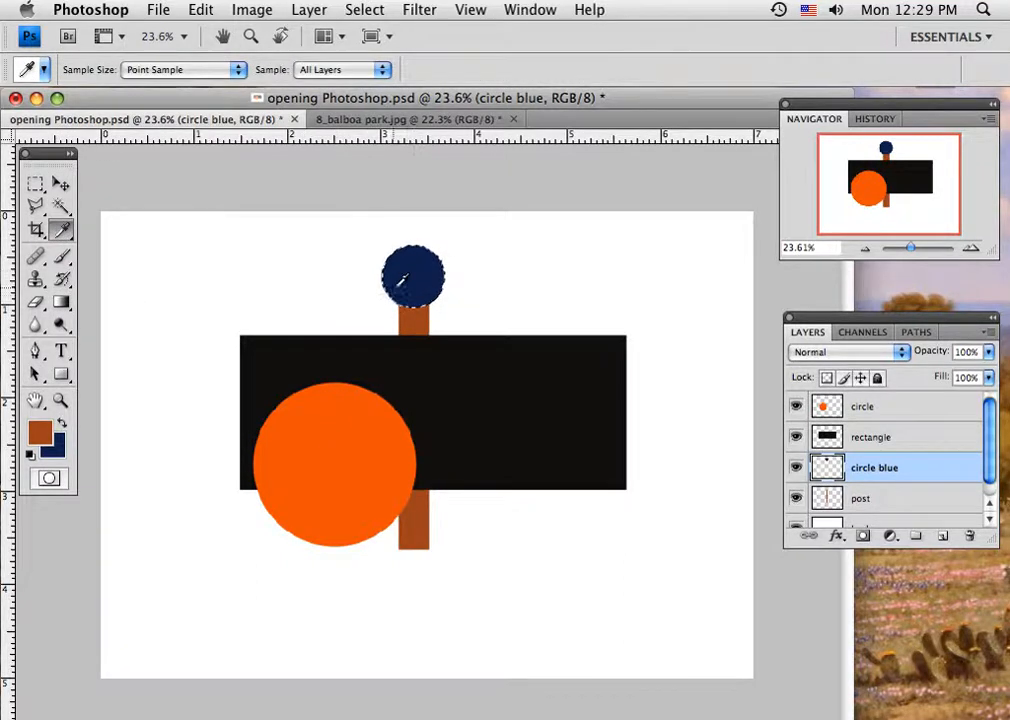
pyautogui.click(336, 428)
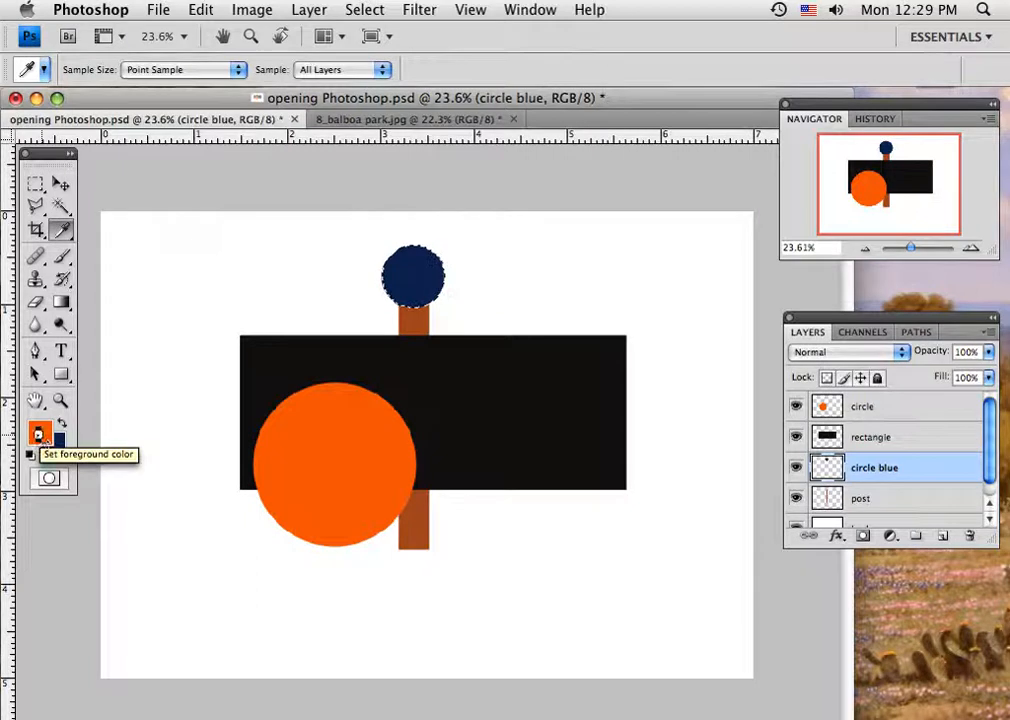
# - Fill the selected small circle with the sampled orange, undo the fill, and clear the selection with the Move tool active
pyautogui.hotkey('alt', 'BackSpace')
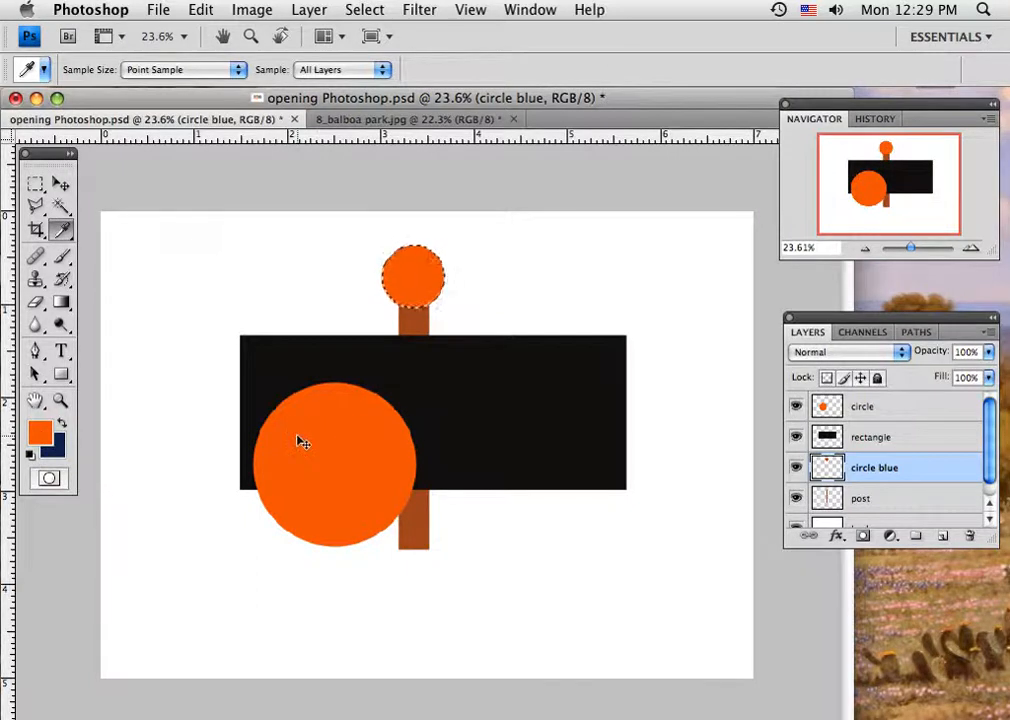
pyautogui.hotkey('ctrl', 'z')
pyautogui.click(61, 183)
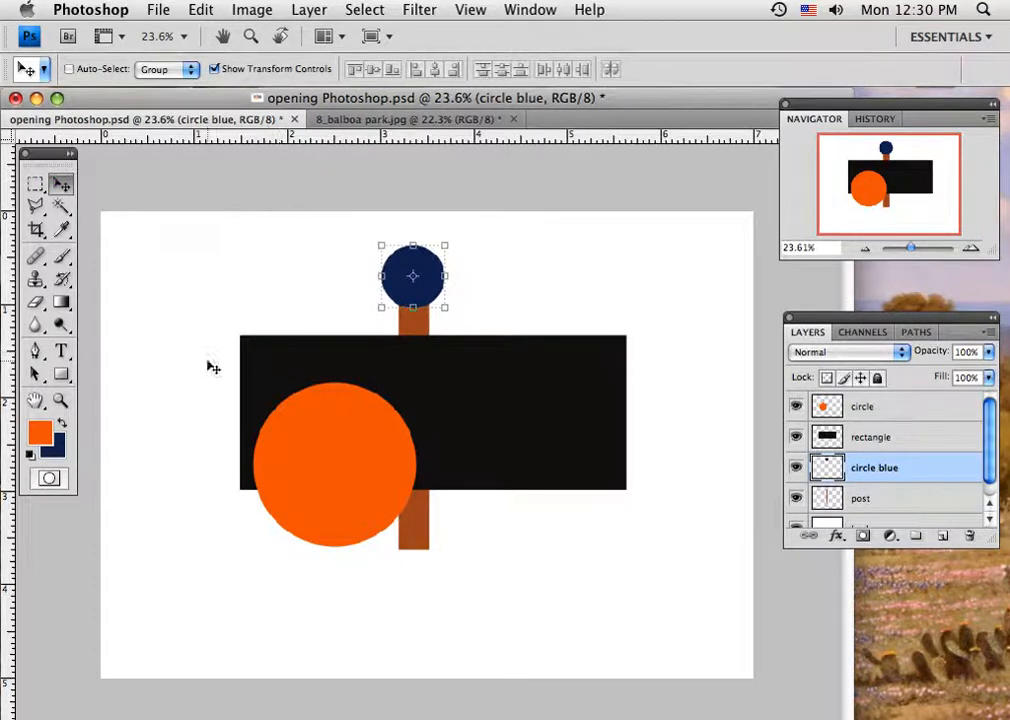
# - Examine the variants in the healing tool group and leave the Healing Brush active
pyautogui.click(44, 265)
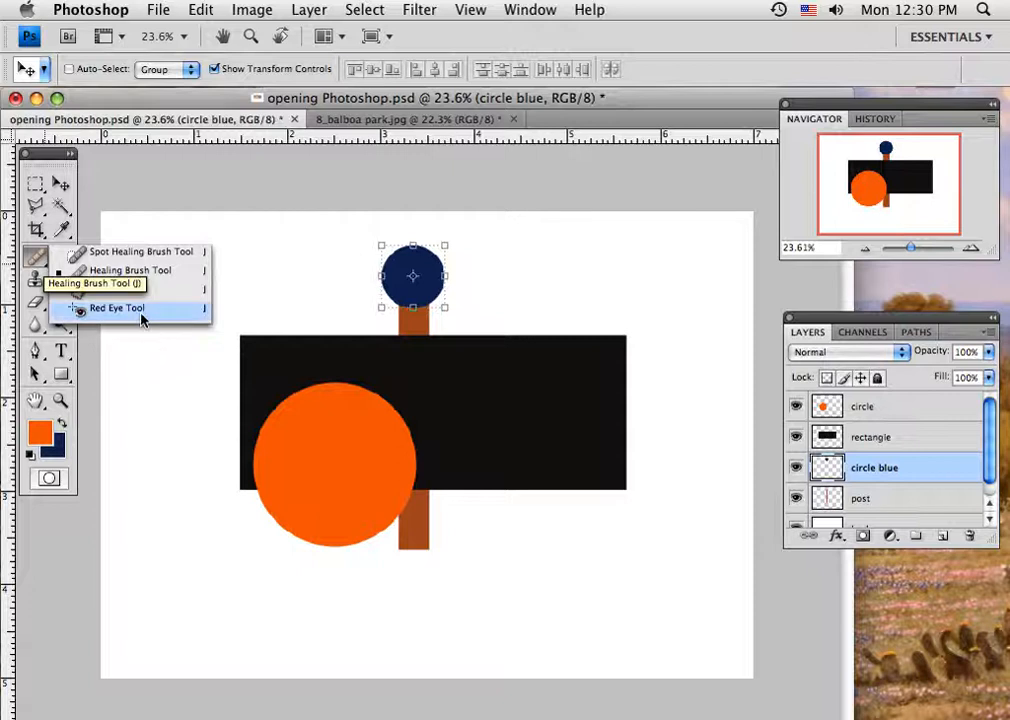
pyautogui.click(163, 187)
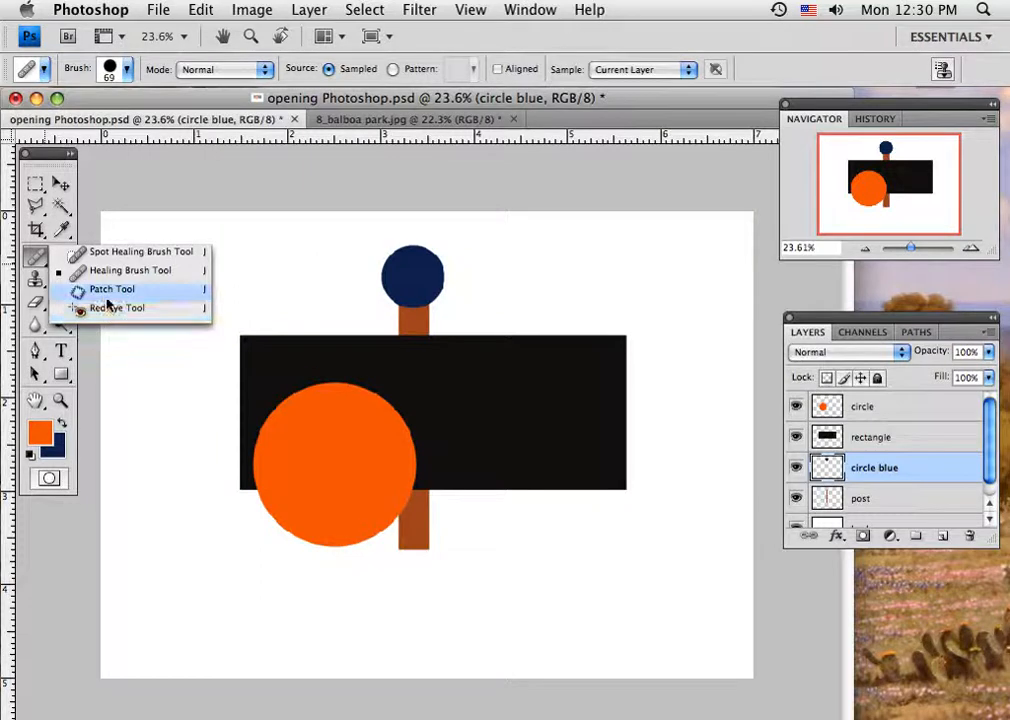
pyautogui.click(106, 278)
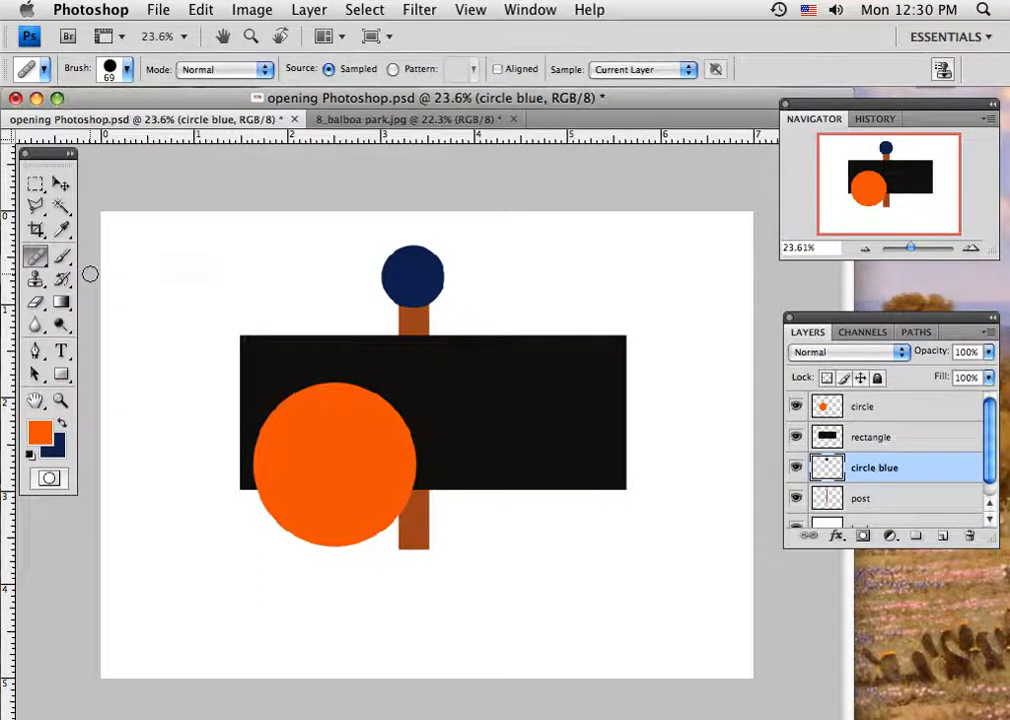
# - Activate the Clone Stamp Tool and switch to the 8_balboa park.jpg document
pyautogui.click(40, 285)
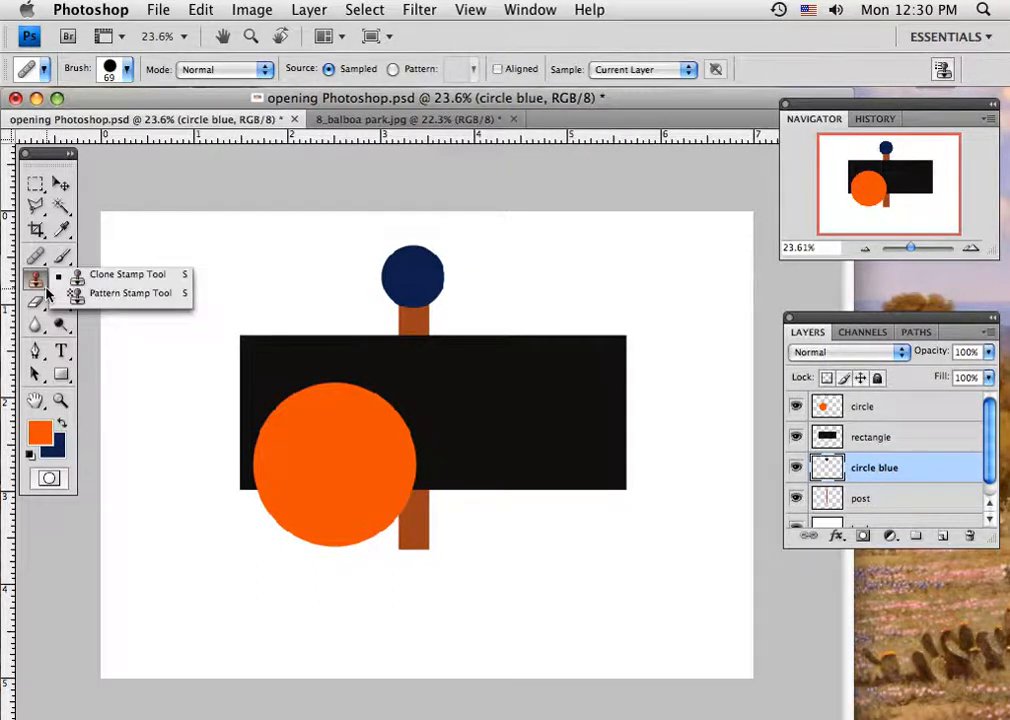
pyautogui.click(112, 276)
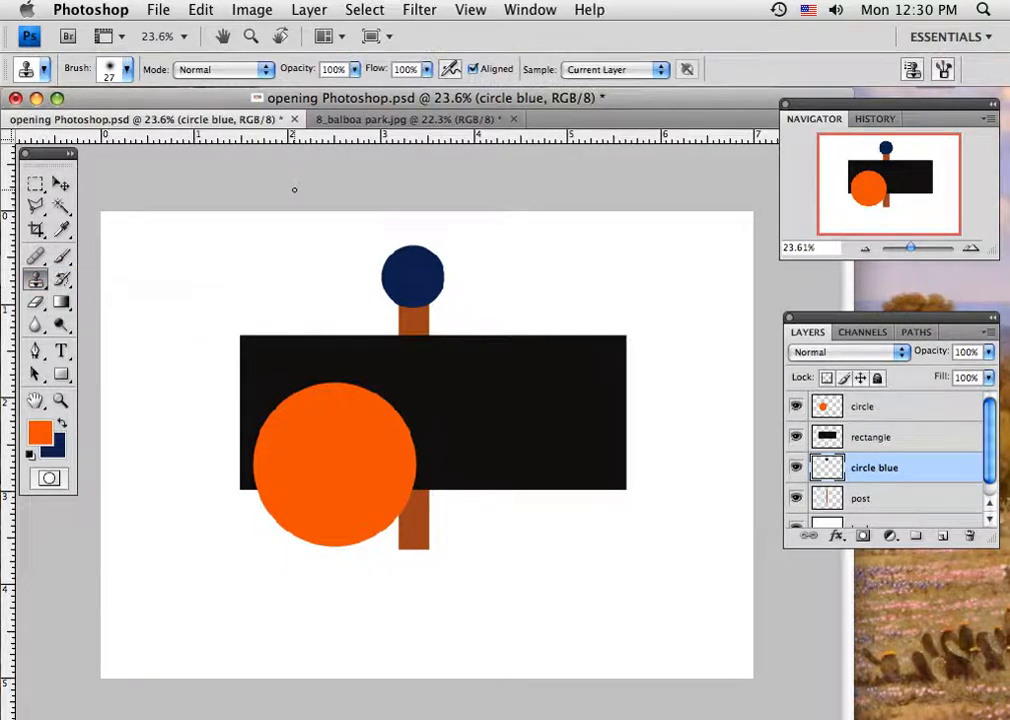
pyautogui.click(368, 121)
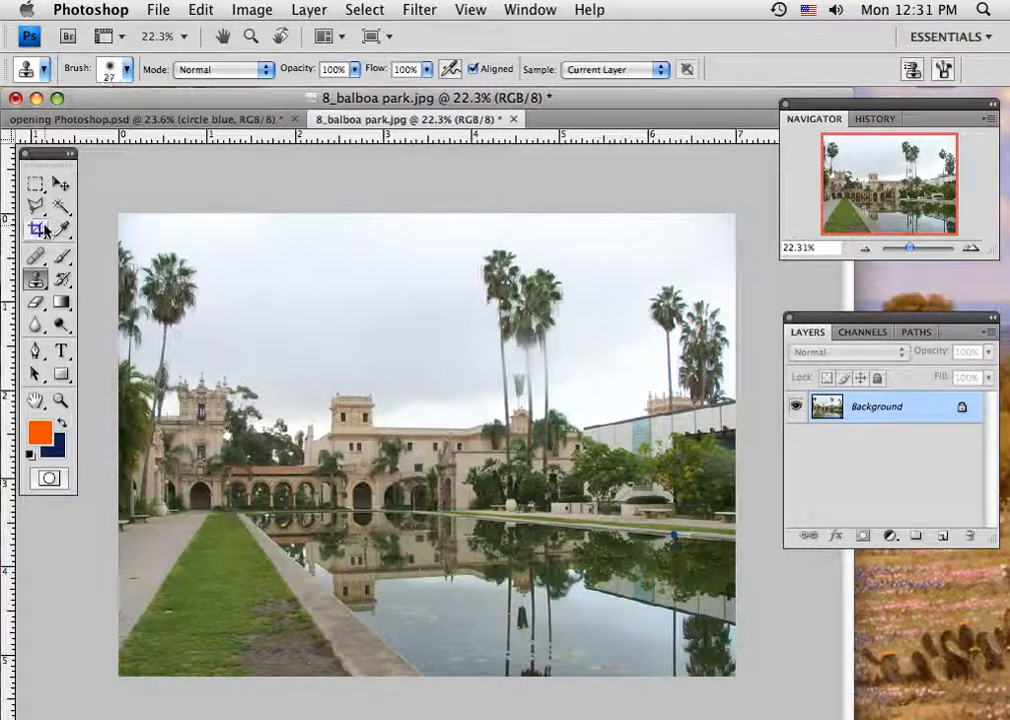
# - Set the Clone Stamp to a soft round brush with a master diameter of 129 px
pyautogui.click(110, 76)
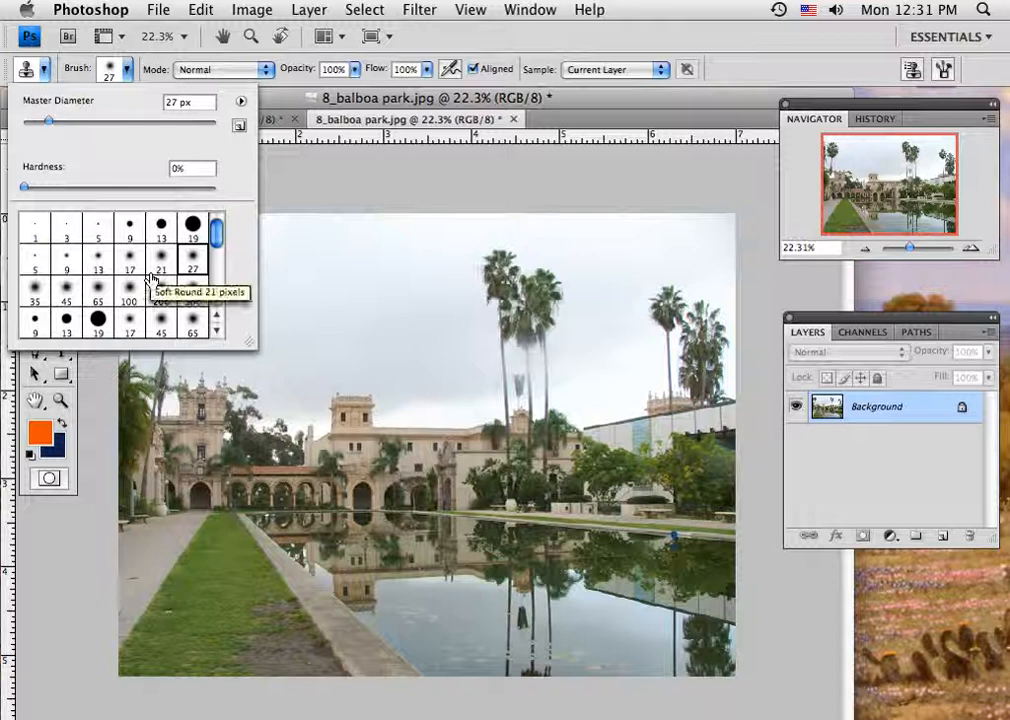
pyautogui.click(101, 295)
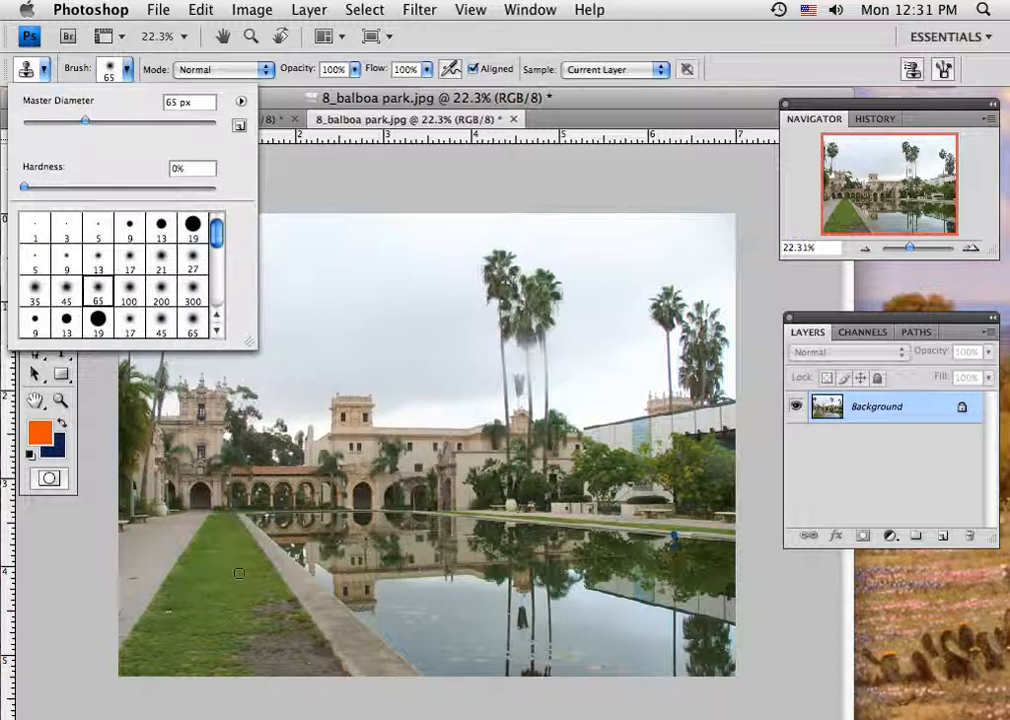
pyautogui.click(129, 290)
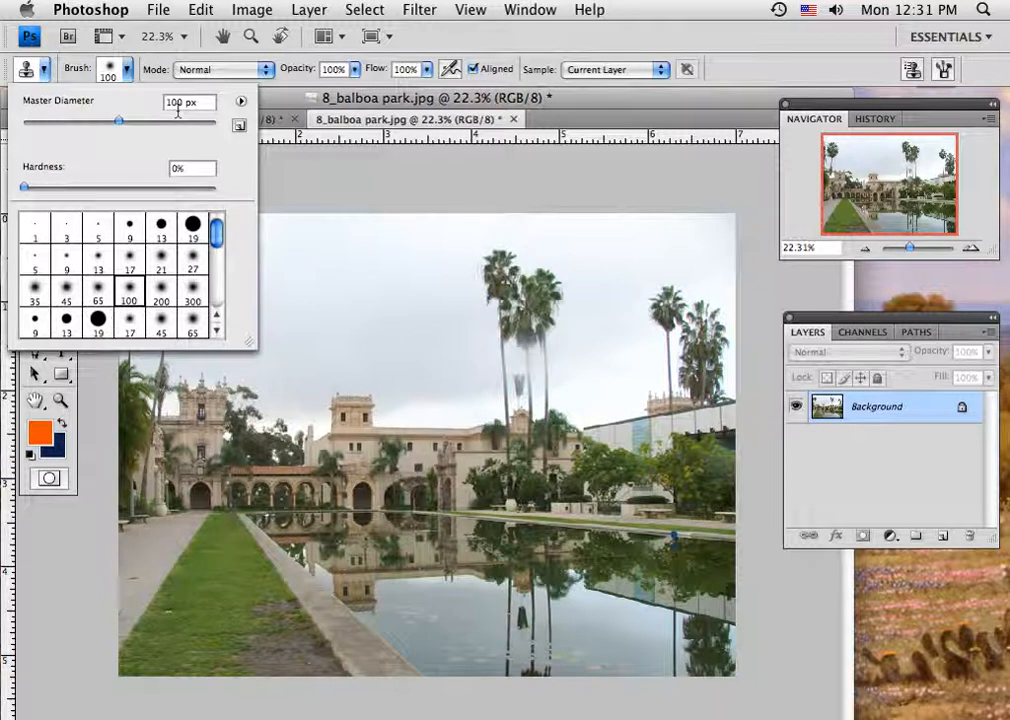
pyautogui.moveTo(120, 123); pyautogui.dragTo(136, 122)
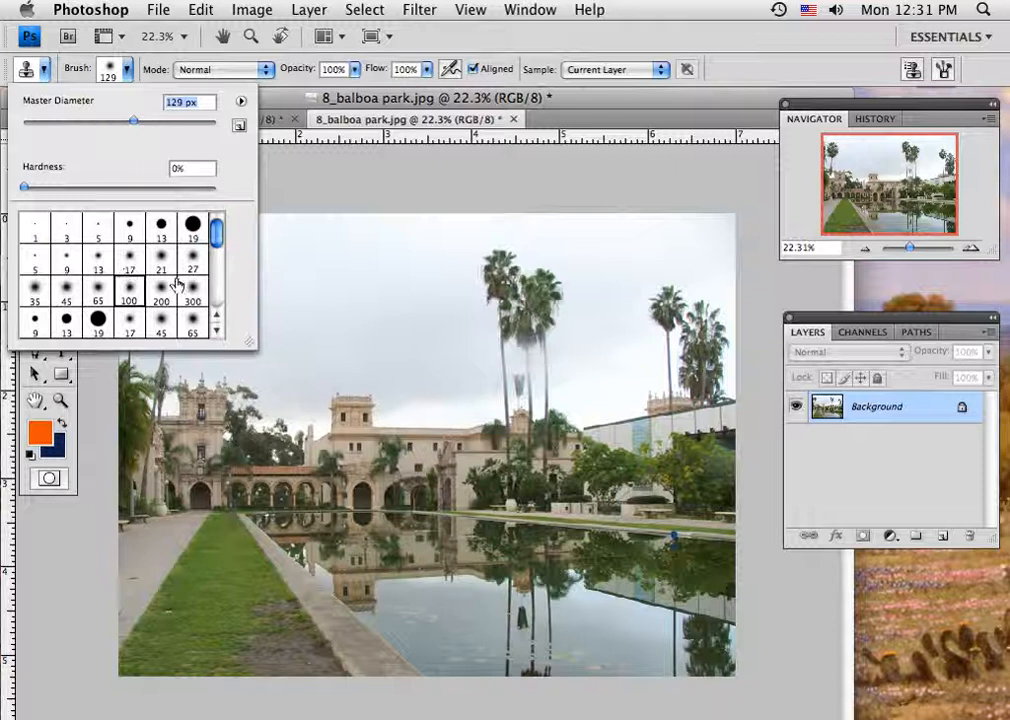
pyautogui.click(241, 103)
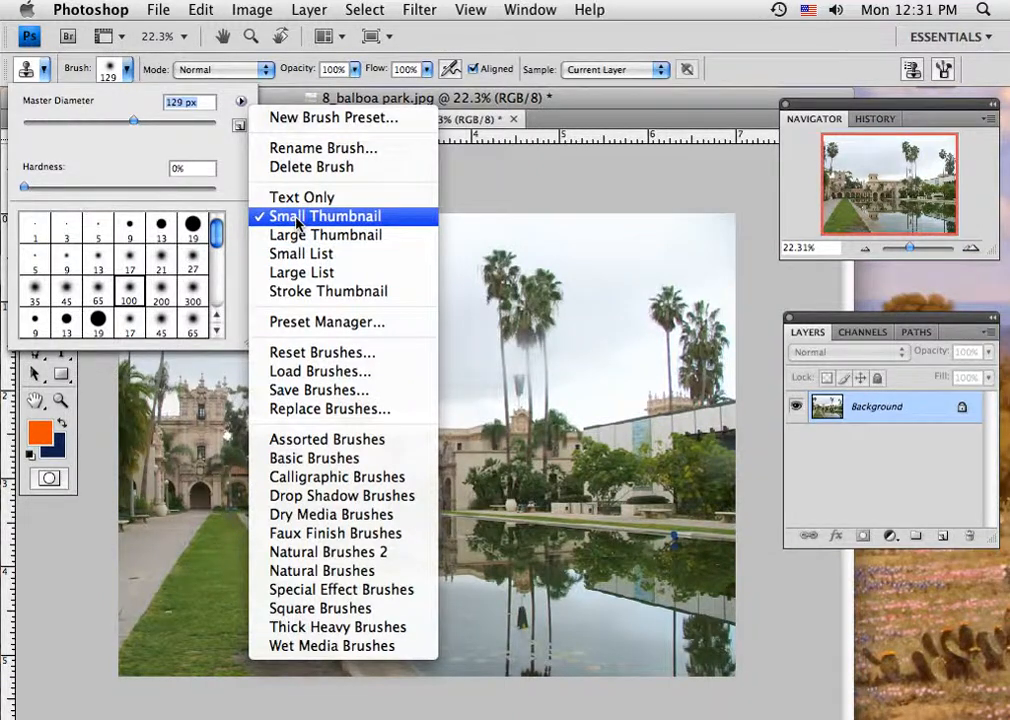
pyautogui.click(343, 225)
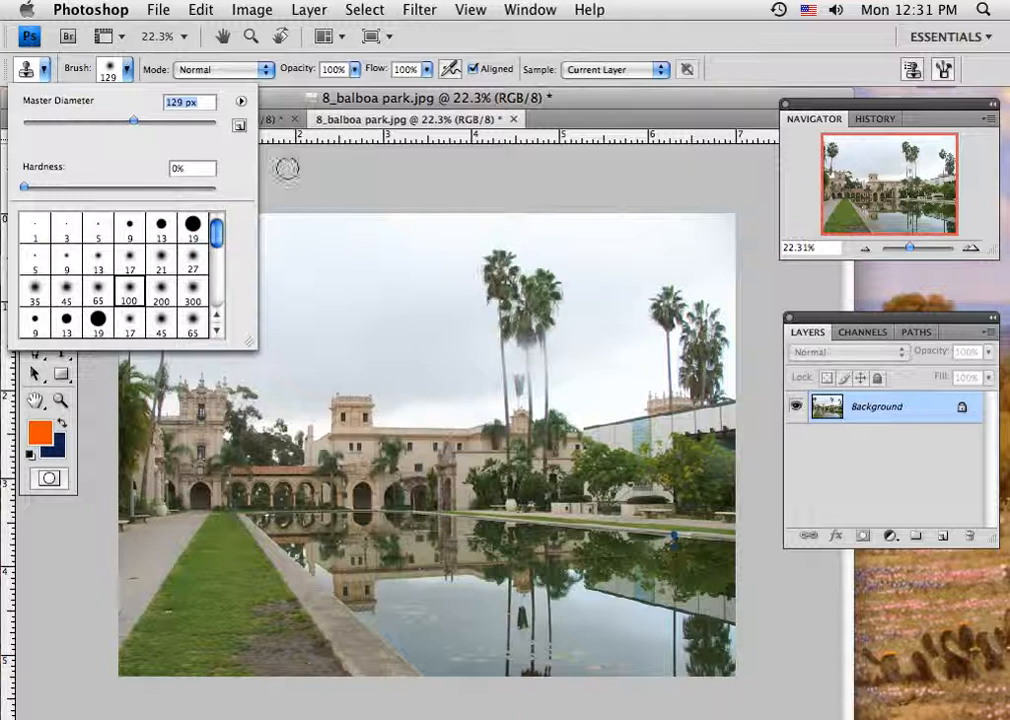
pyautogui.click(556, 122)
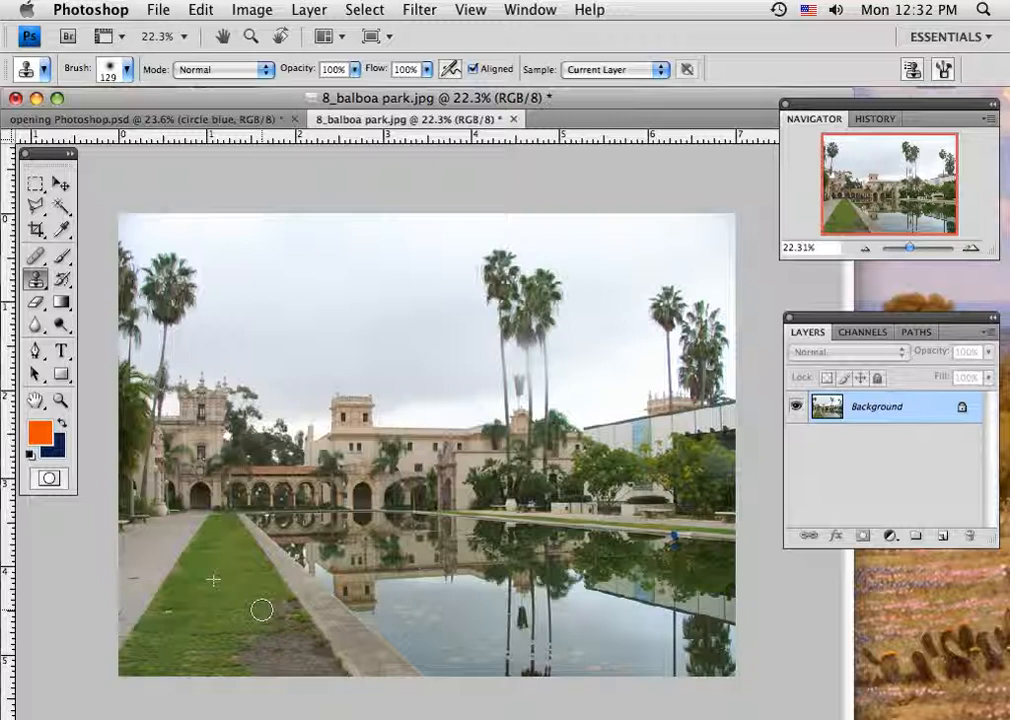
# - Clone healthy grass over the bare dirt patch on the lawn, resampling several grass areas as sources
pyautogui.moveTo(261, 609)
pyautogui.mouseDown()
pyautogui.moveTo(275, 604)
pyautogui.moveTo(284, 615)
pyautogui.moveTo(234, 636)
pyautogui.moveTo(243, 622)
pyautogui.moveTo(235, 614)
pyautogui.moveTo(277, 620)
pyautogui.moveTo(285, 608)
pyautogui.moveTo(305, 637)
pyautogui.moveTo(244, 651)
pyautogui.moveTo(289, 656)
pyautogui.moveTo(295, 640)
pyautogui.moveTo(310, 650)
pyautogui.moveTo(288, 613)
pyautogui.moveTo(295, 622)
pyautogui.moveTo(273, 631)
pyautogui.moveTo(250, 609)
pyautogui.moveTo(203, 638)
pyautogui.moveTo(165, 613)
pyautogui.moveTo(139, 656)
pyautogui.moveTo(189, 653)
pyautogui.moveTo(189, 663)
pyautogui.moveTo(131, 670)
pyautogui.moveTo(249, 667)
pyautogui.moveTo(229, 648)
pyautogui.mouseUp()
pyautogui.keyDown('alt'); pyautogui.click(225, 591); pyautogui.keyUp('alt')
pyautogui.keyDown('alt'); pyautogui.click(212, 604); pyautogui.keyUp('alt')
pyautogui.keyDown('alt'); pyautogui.click(196, 605); pyautogui.keyUp('alt')
pyautogui.keyDown('alt'); pyautogui.click(185, 627); pyautogui.keyUp('alt')
pyautogui.keyDown('alt'); pyautogui.click(162, 641); pyautogui.keyUp('alt')
pyautogui.keyDown('alt'); pyautogui.click(193, 627); pyautogui.keyUp('alt')
pyautogui.keyDown('alt'); pyautogui.click(243, 637); pyautogui.keyUp('alt')
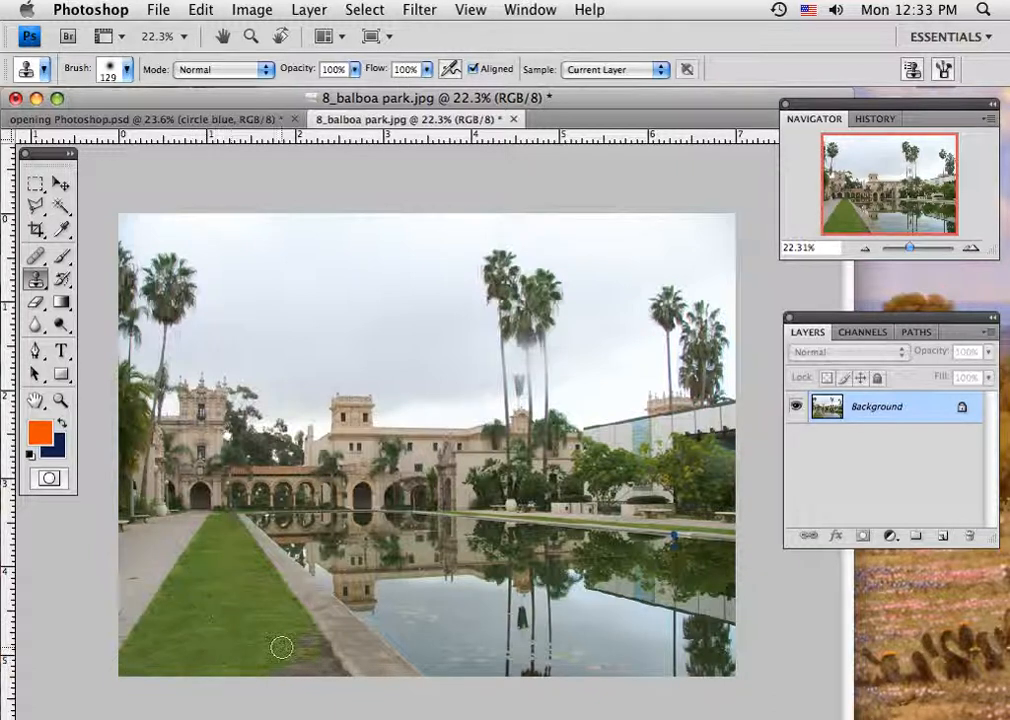
# - Clone grass over the remaining dirt beside the stone pool edge and even out the repeated lawn texture
pyautogui.moveTo(303, 634); pyautogui.dragTo(327, 661)
pyautogui.keyDown('alt'); pyautogui.click(266, 625); pyautogui.keyUp('alt')
pyautogui.keyDown('alt'); pyautogui.click(266, 634); pyautogui.keyUp('alt')
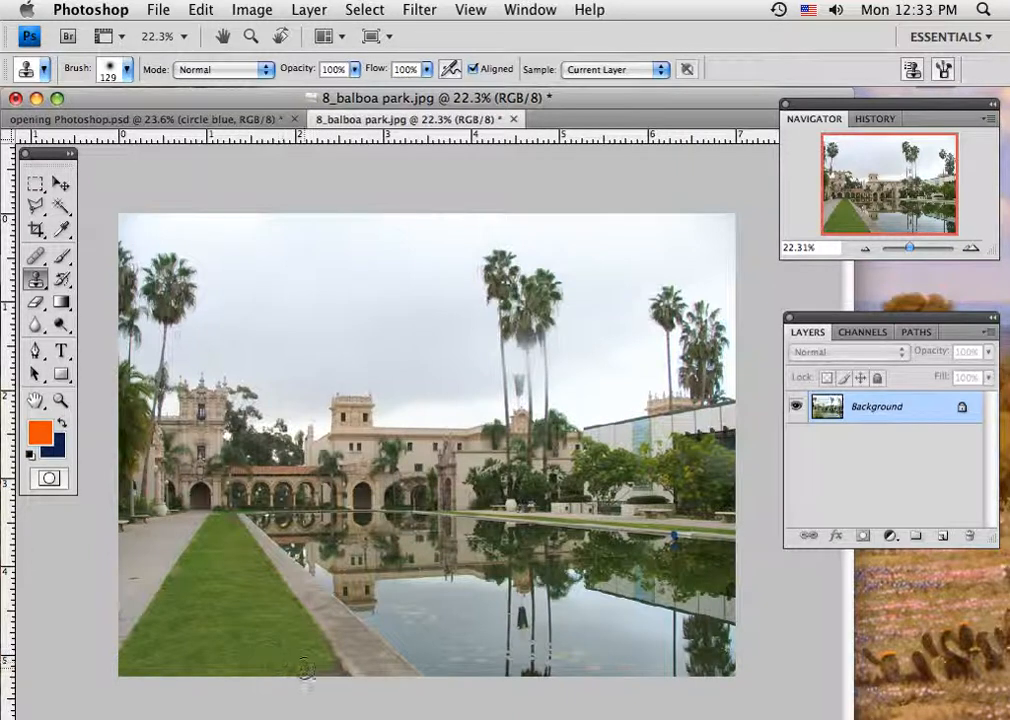
pyautogui.moveTo(325, 667)
pyautogui.mouseDown()
pyautogui.moveTo(338, 678)
pyautogui.moveTo(301, 640)
pyautogui.mouseUp()
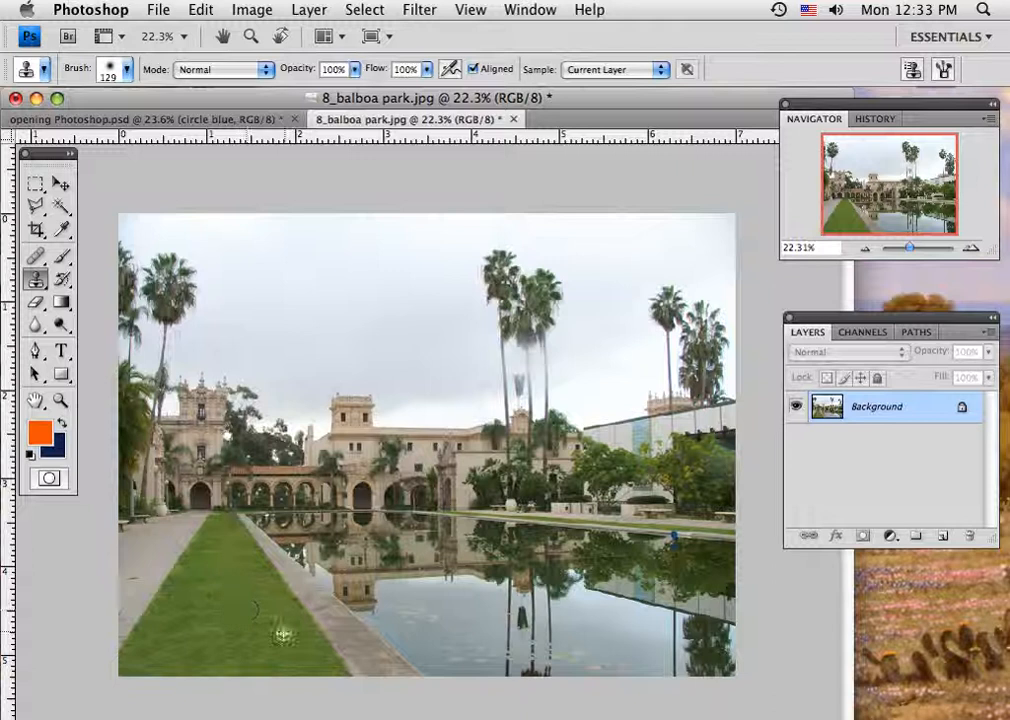
pyautogui.keyDown('alt'); pyautogui.click(230, 622); pyautogui.keyUp('alt')
pyautogui.moveTo(207, 643); pyautogui.dragTo(203, 632)
pyautogui.keyDown('alt'); pyautogui.click(203, 613); pyautogui.keyUp('alt')
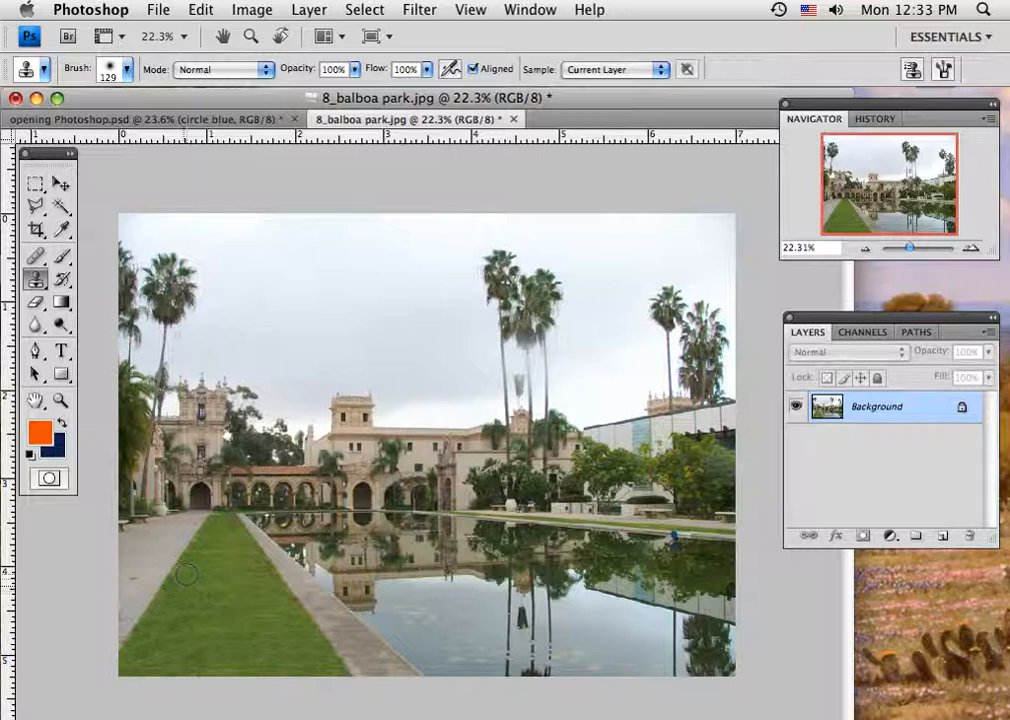
# - Reduce the Clone Stamp brush to 45 px and cover the small mark on the walkway with sampled pavement
pyautogui.keyDown('alt'); pyautogui.click(134, 563); pyautogui.keyUp('alt')
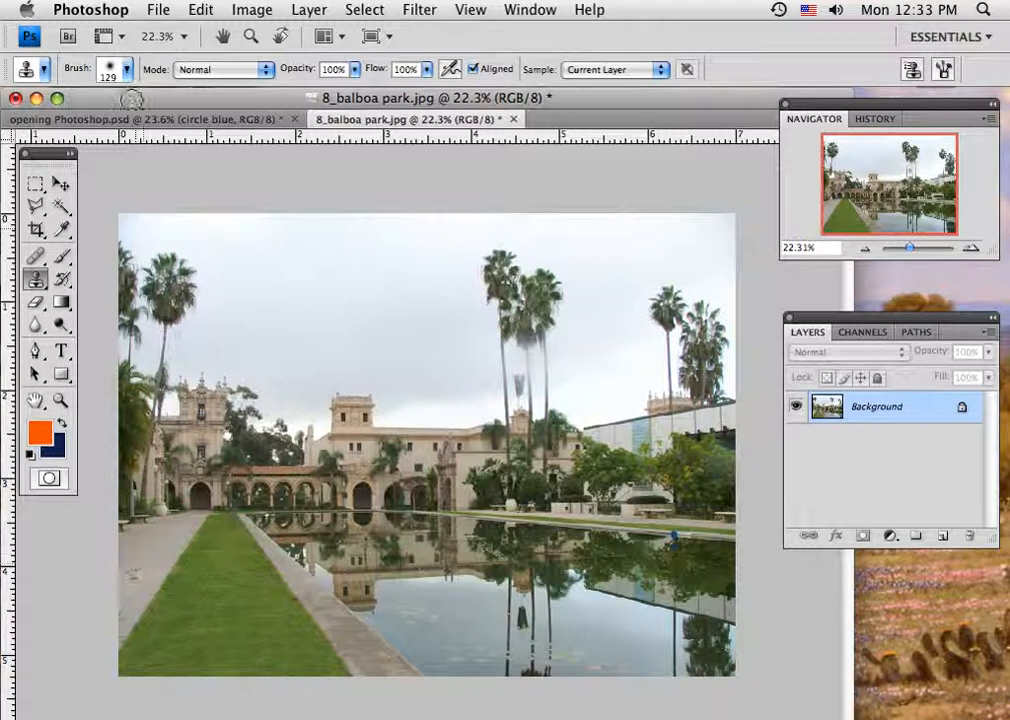
pyautogui.click(108, 69)
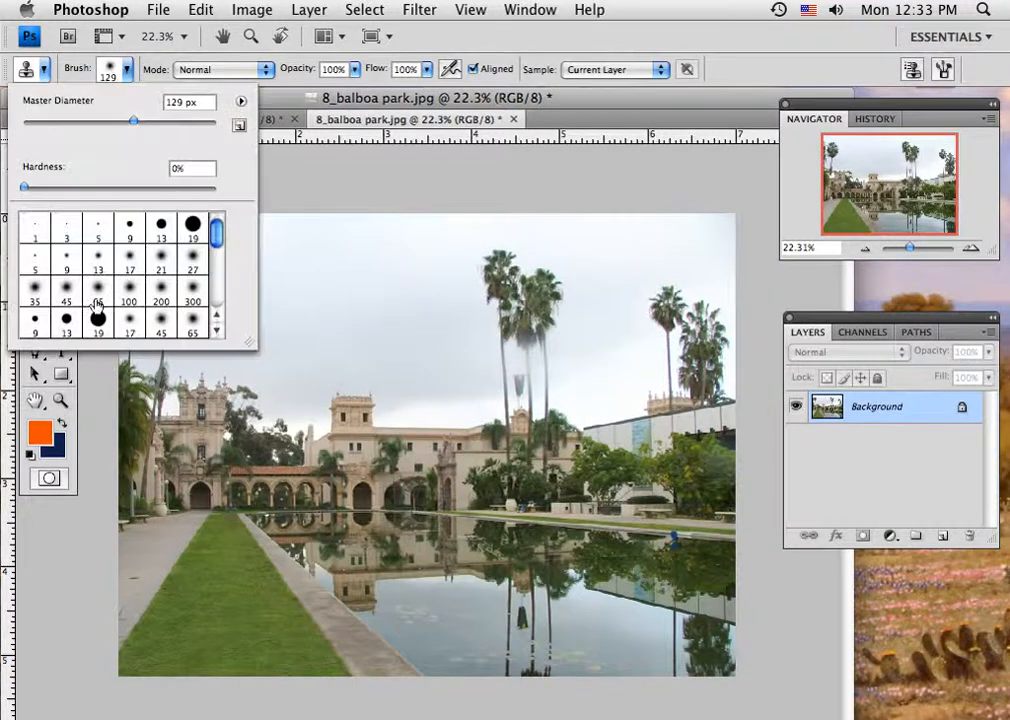
pyautogui.click(66, 290)
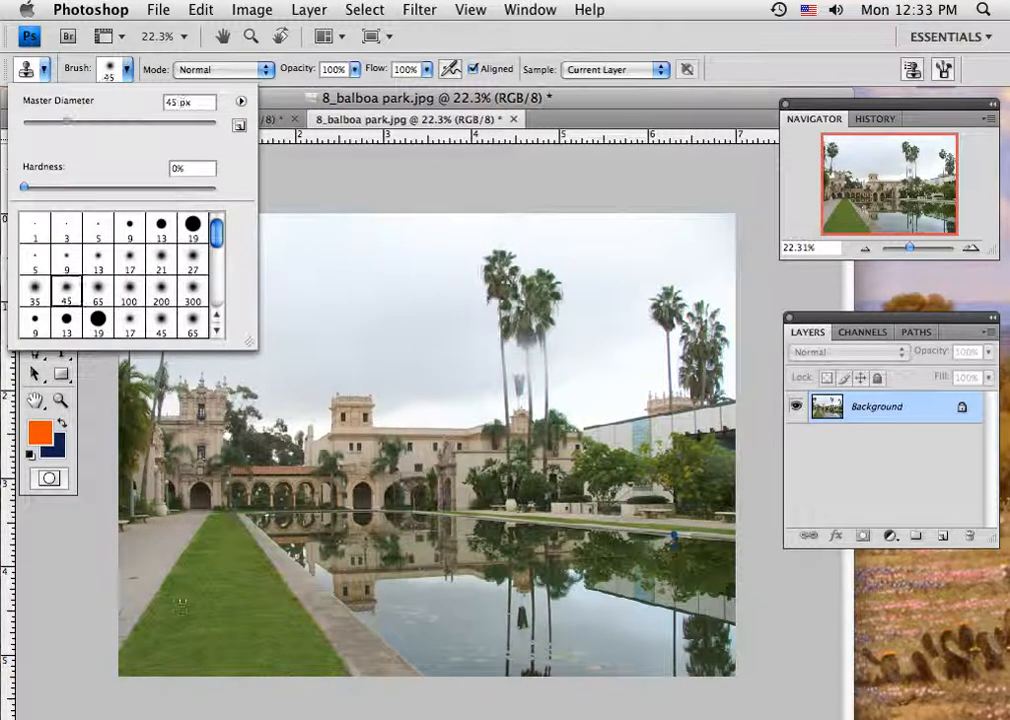
pyautogui.keyDown('alt'); pyautogui.click(134, 564); pyautogui.keyUp('alt')
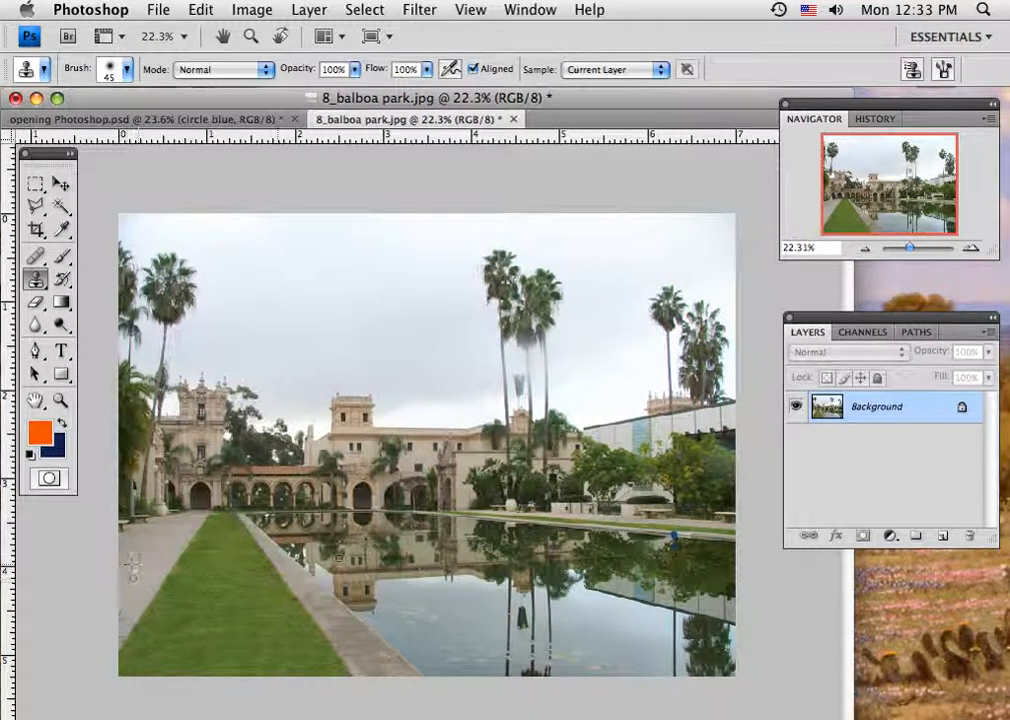
# - Clone the central palm trees into the empty sky beside them with a 200 px soft brush, and undo the cloning
pyautogui.click(127, 68)
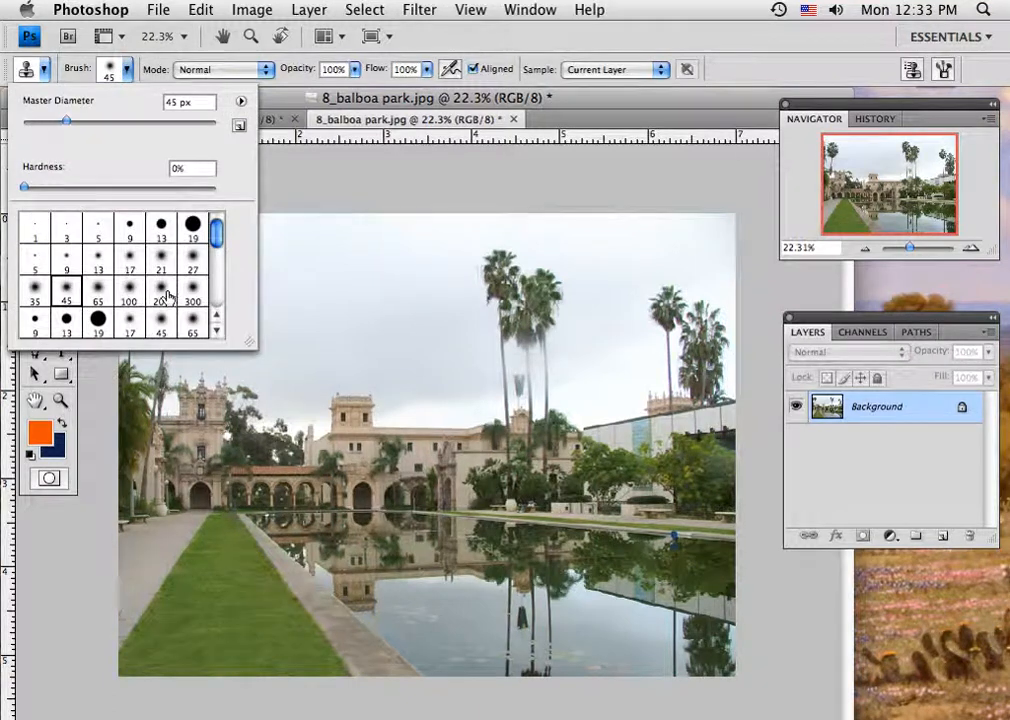
pyautogui.click(162, 291)
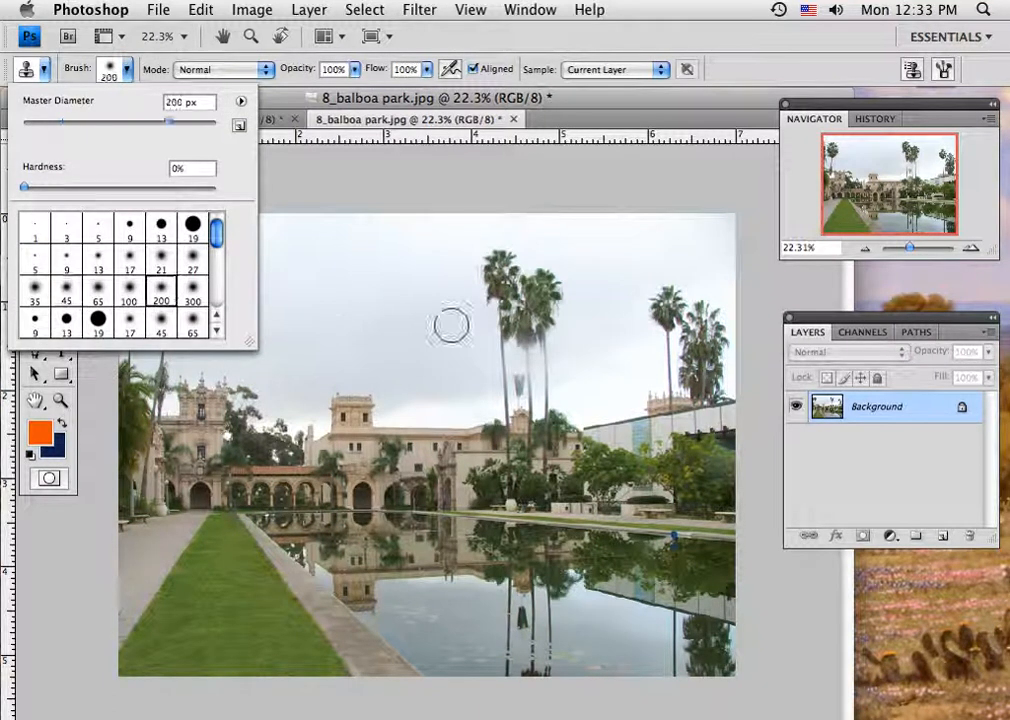
pyautogui.click(553, 133)
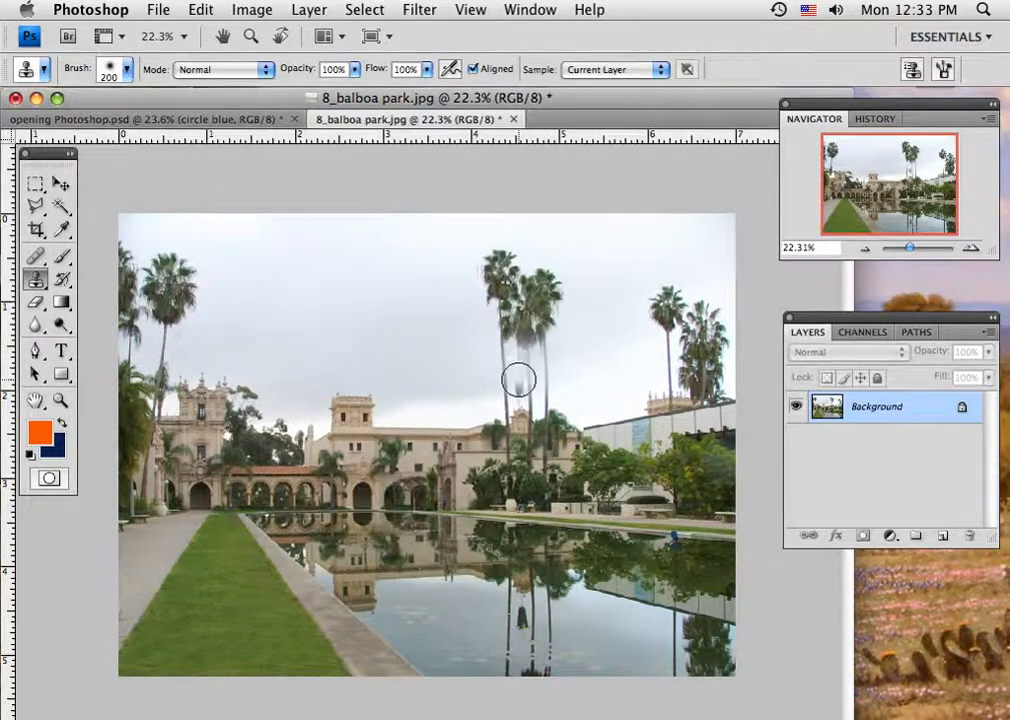
pyautogui.keyDown('alt'); pyautogui.click(507, 280); pyautogui.keyUp('alt')
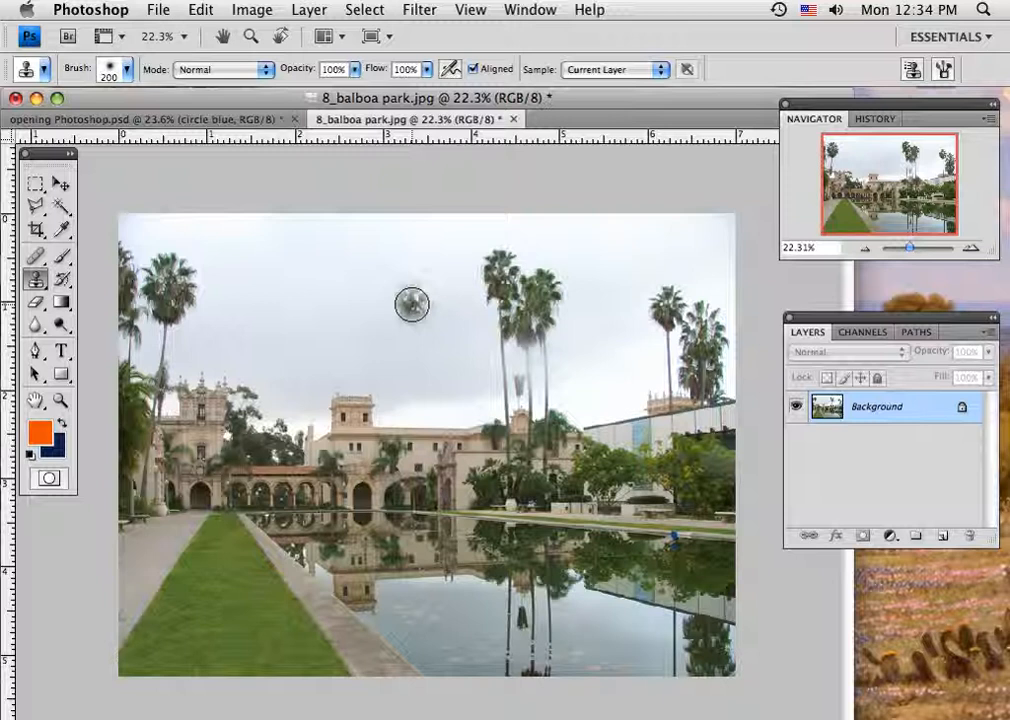
pyautogui.moveTo(410, 302)
pyautogui.mouseDown()
pyautogui.moveTo(427, 333)
pyautogui.moveTo(420, 300)
pyautogui.moveTo(407, 315)
pyautogui.moveTo(435, 301)
pyautogui.moveTo(453, 328)
pyautogui.moveTo(425, 342)
pyautogui.moveTo(404, 294)
pyautogui.moveTo(410, 284)
pyautogui.moveTo(402, 295)
pyautogui.moveTo(419, 376)
pyautogui.moveTo(438, 377)
pyautogui.moveTo(452, 355)
pyautogui.moveTo(438, 385)
pyautogui.moveTo(445, 406)
pyautogui.moveTo(419, 407)
pyautogui.moveTo(414, 387)
pyautogui.moveTo(406, 400)
pyautogui.moveTo(442, 401)
pyautogui.moveTo(446, 389)
pyautogui.moveTo(439, 375)
pyautogui.mouseUp()
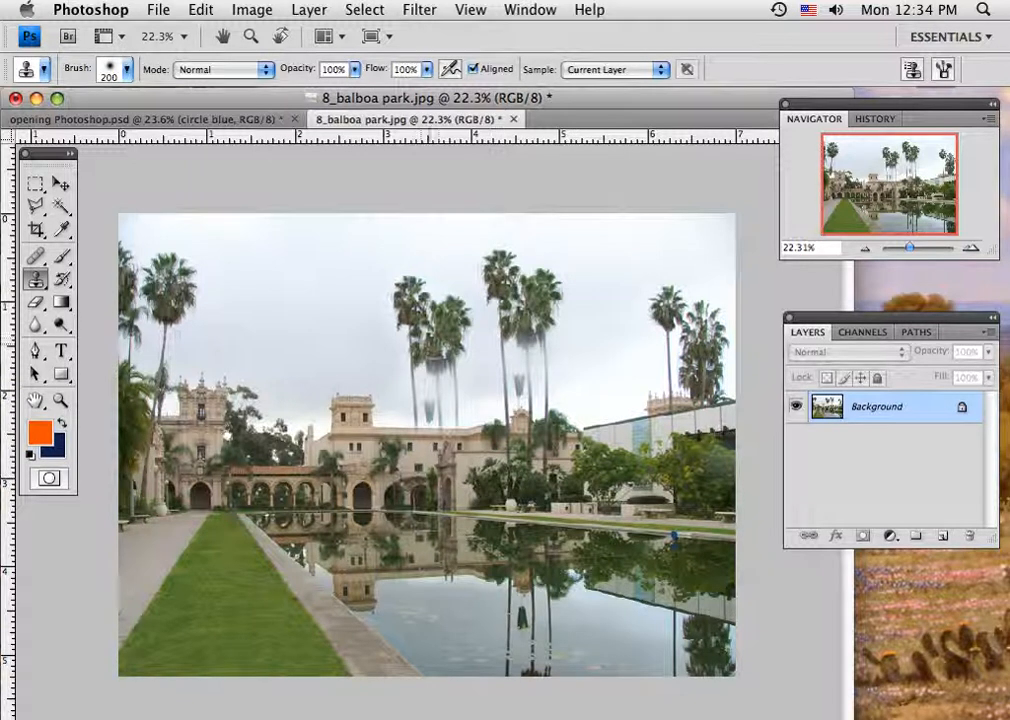
pyautogui.press('super+z')
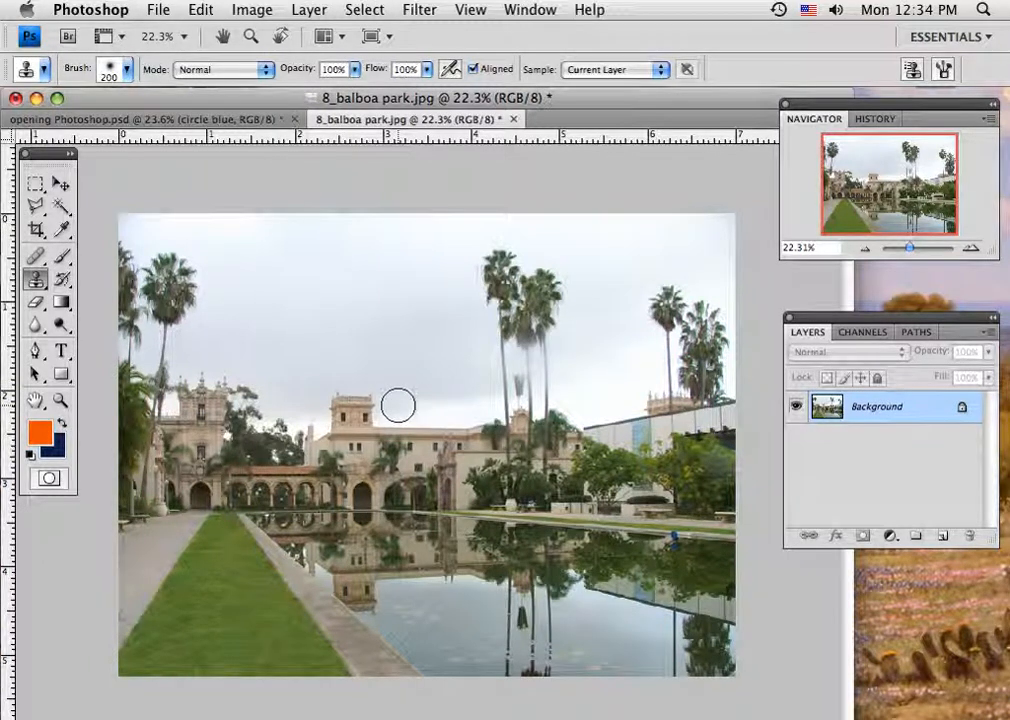
# - Convert the locked Background into a regular layer named original
pyautogui.doubleClick(877, 414)
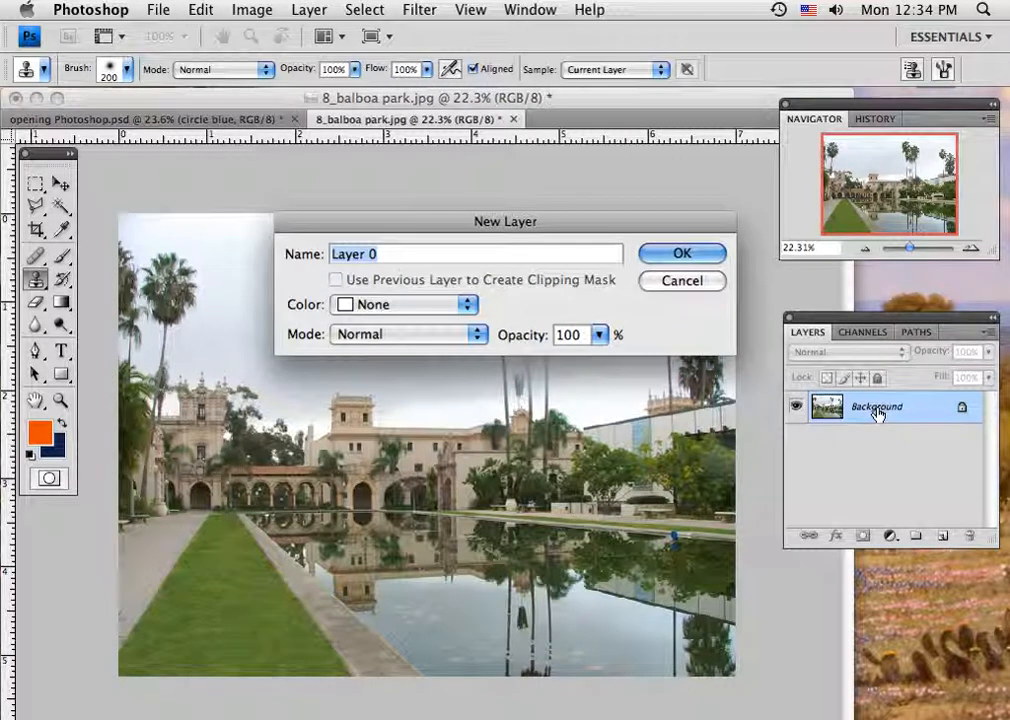
pyautogui.write('o')
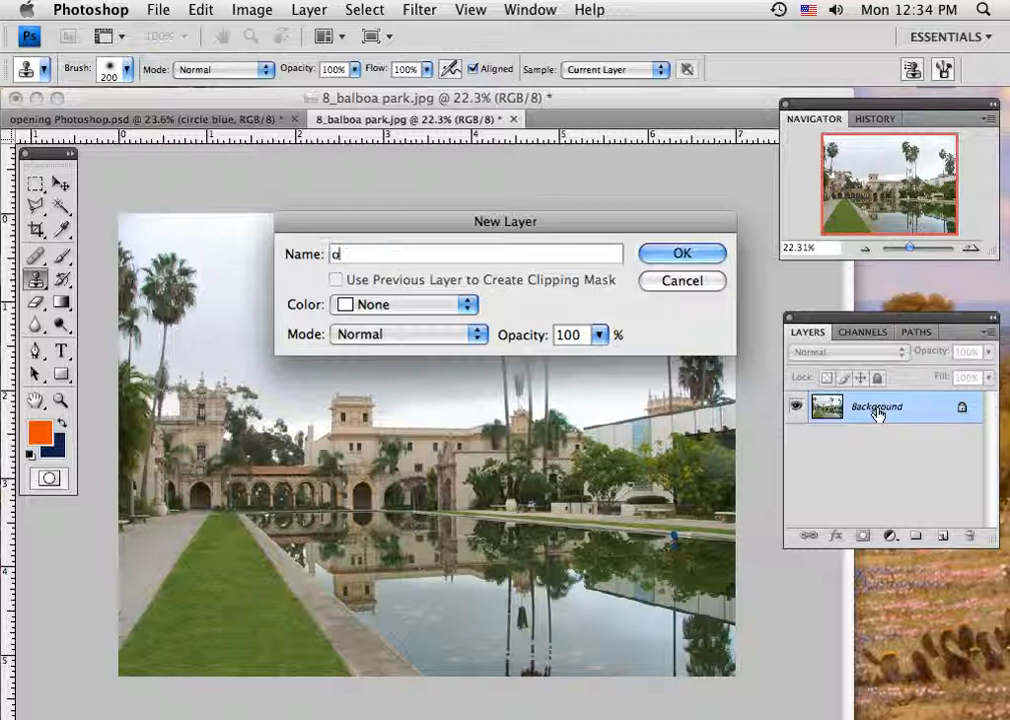
pyautogui.write('riginal')
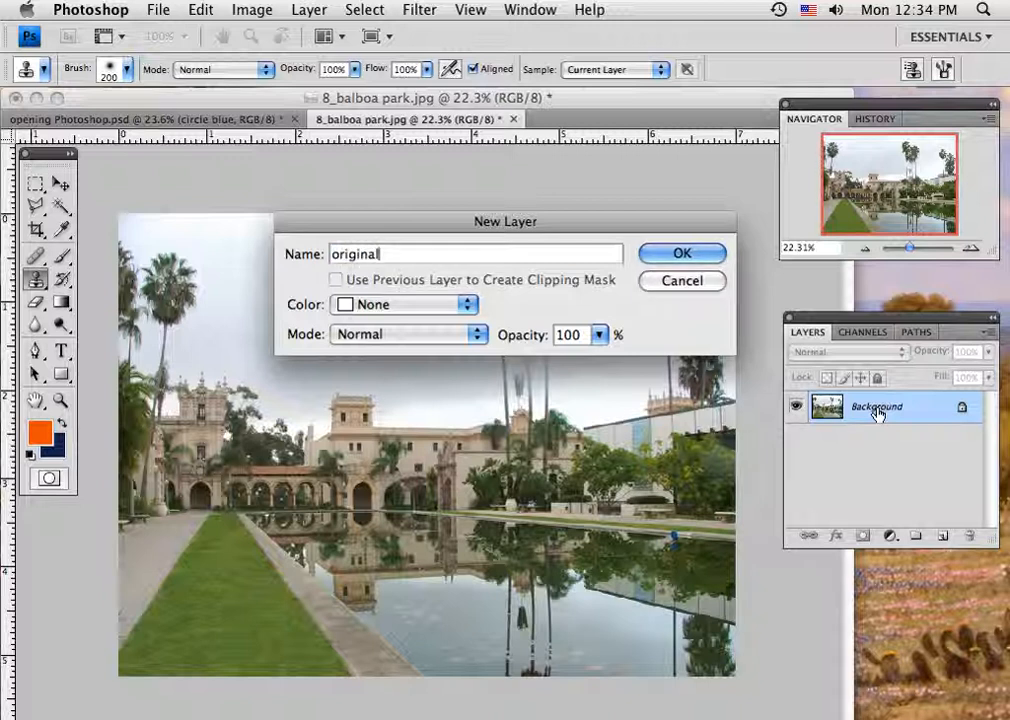
pyautogui.click(712, 256)
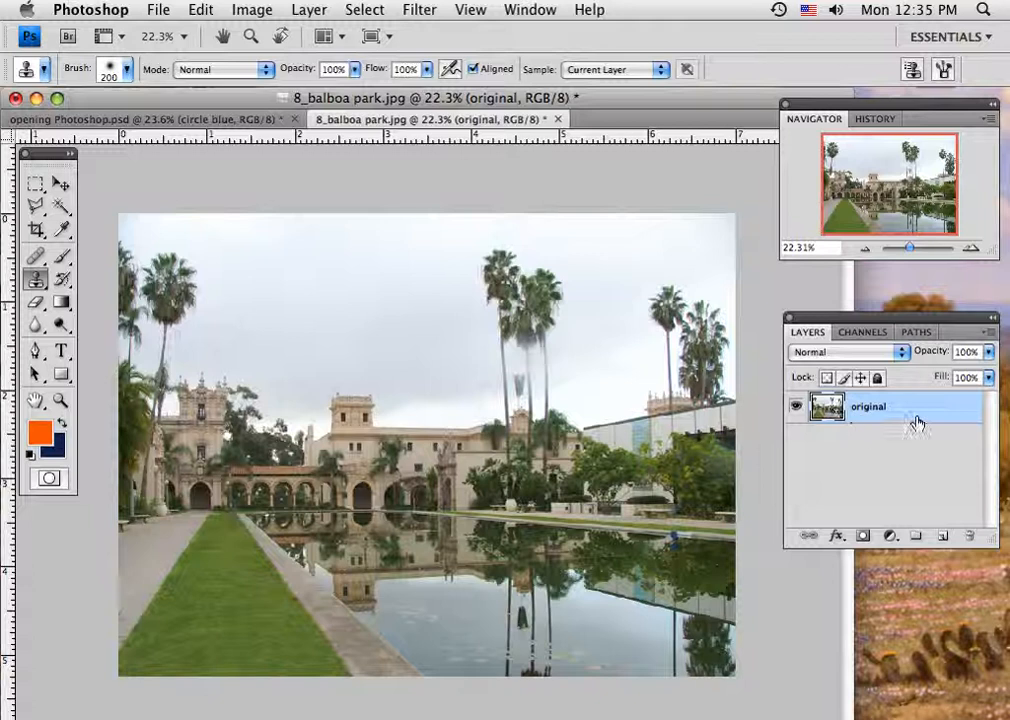
# - Duplicate the original layer and hide the lower original layer
pyautogui.moveTo(918, 421); pyautogui.dragTo(940, 535)
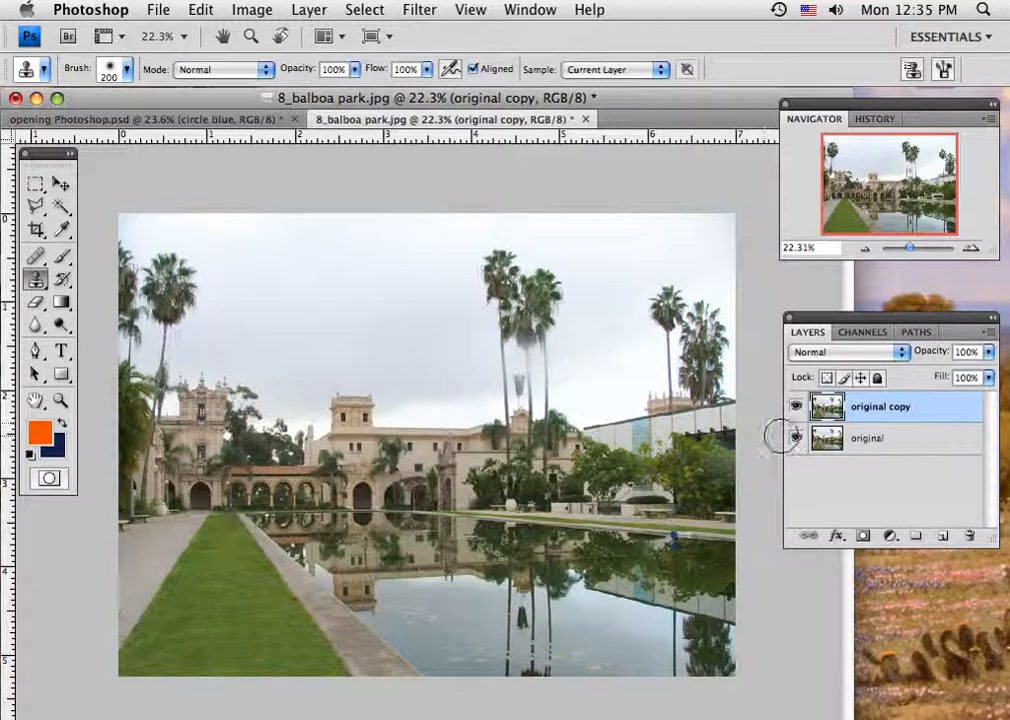
pyautogui.click(796, 437)
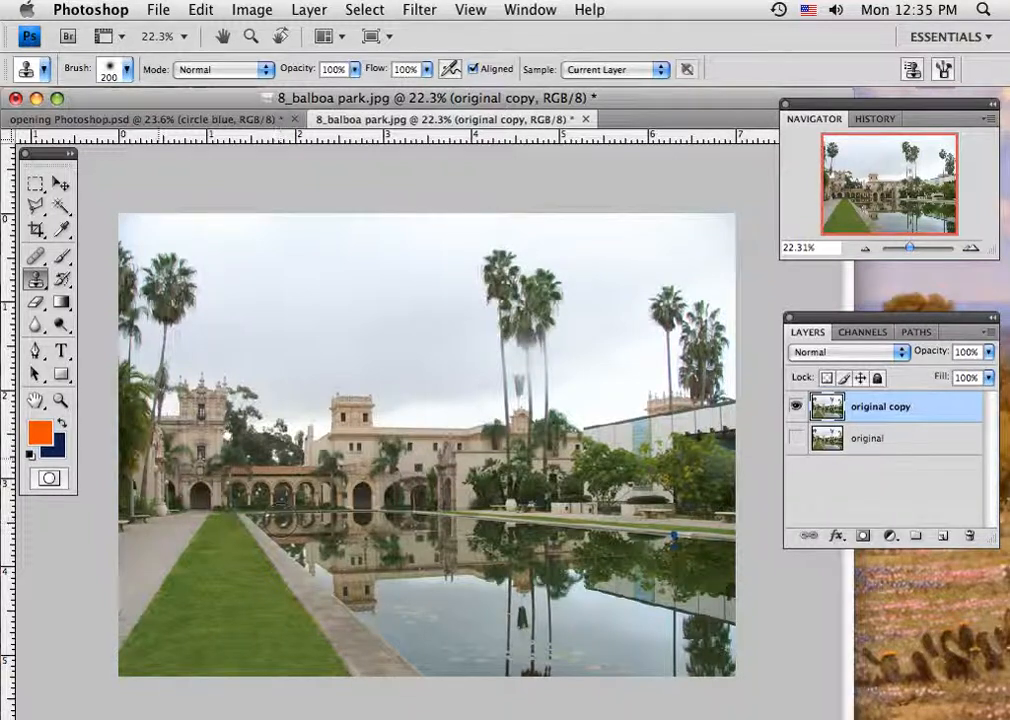
# - Try to erase the dark smudge between the central palm trunks on the original copy layer with a 65 px soft Eraser
pyautogui.click(36, 303)
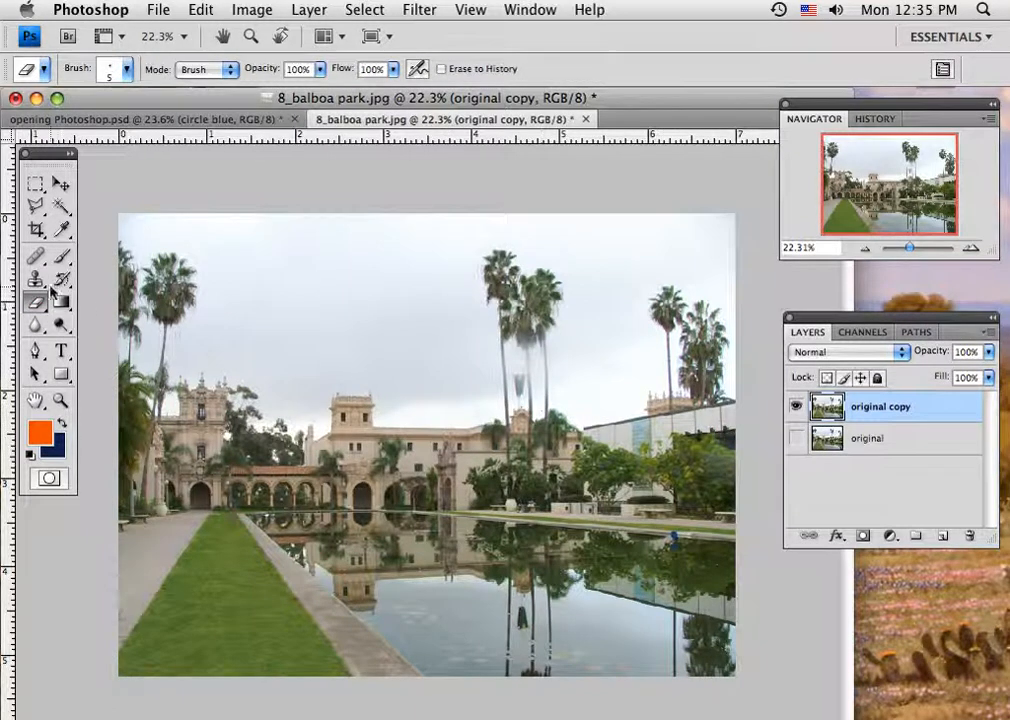
pyautogui.click(115, 72)
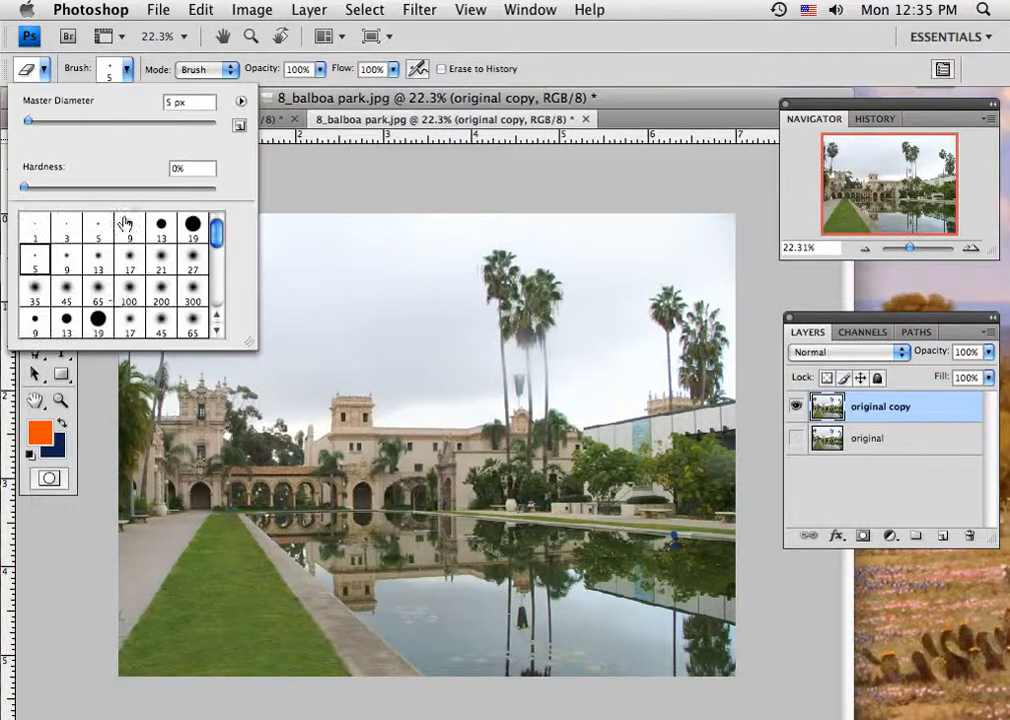
pyautogui.click(99, 291)
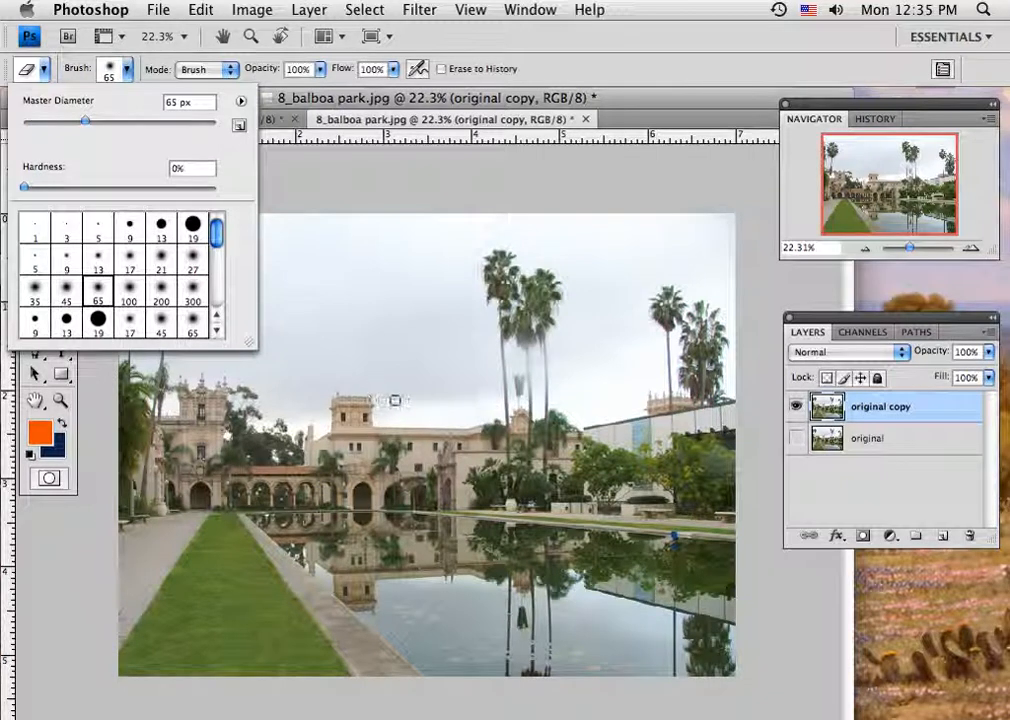
pyautogui.click(620, 117)
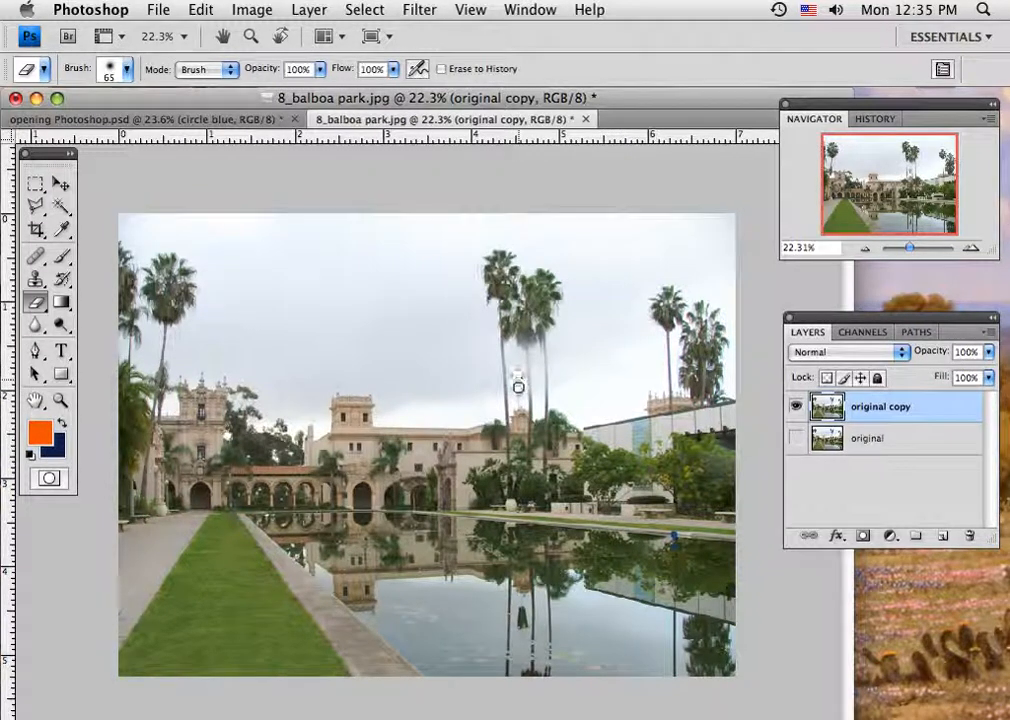
pyautogui.moveTo(518, 387)
pyautogui.mouseDown()
pyautogui.moveTo(516, 397)
pyautogui.moveTo(518, 384)
pyautogui.mouseUp()
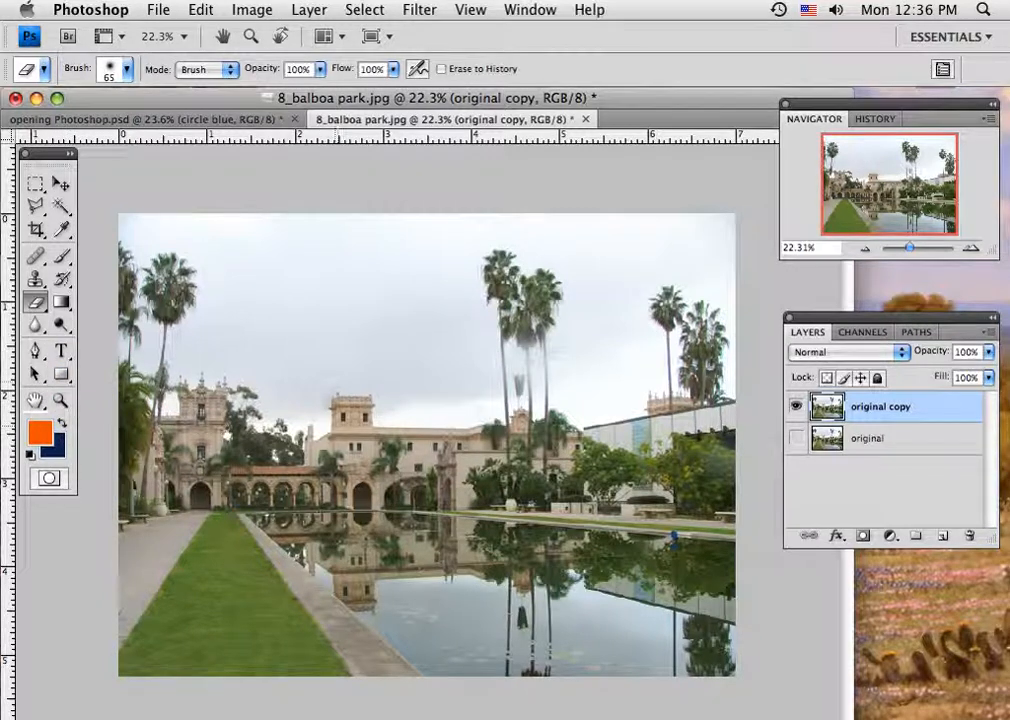
# - Try erasing a diagonal stroke across the central tower on the original copy layer, and undo the stroke
pyautogui.moveTo(318, 382); pyautogui.dragTo(381, 452)
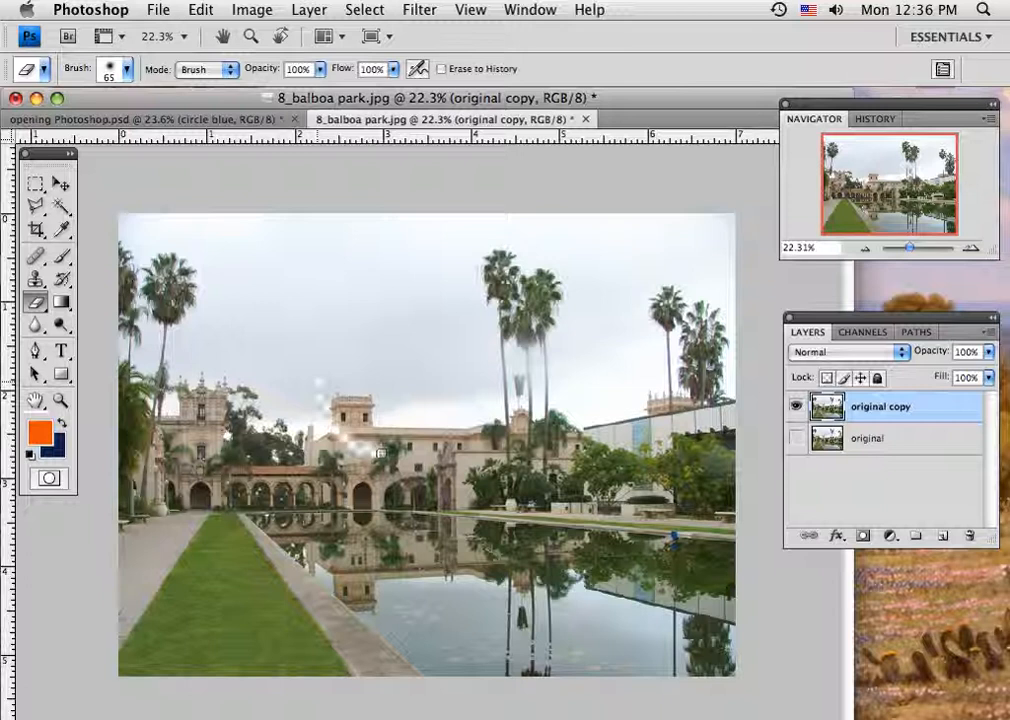
pyautogui.press('super+z')
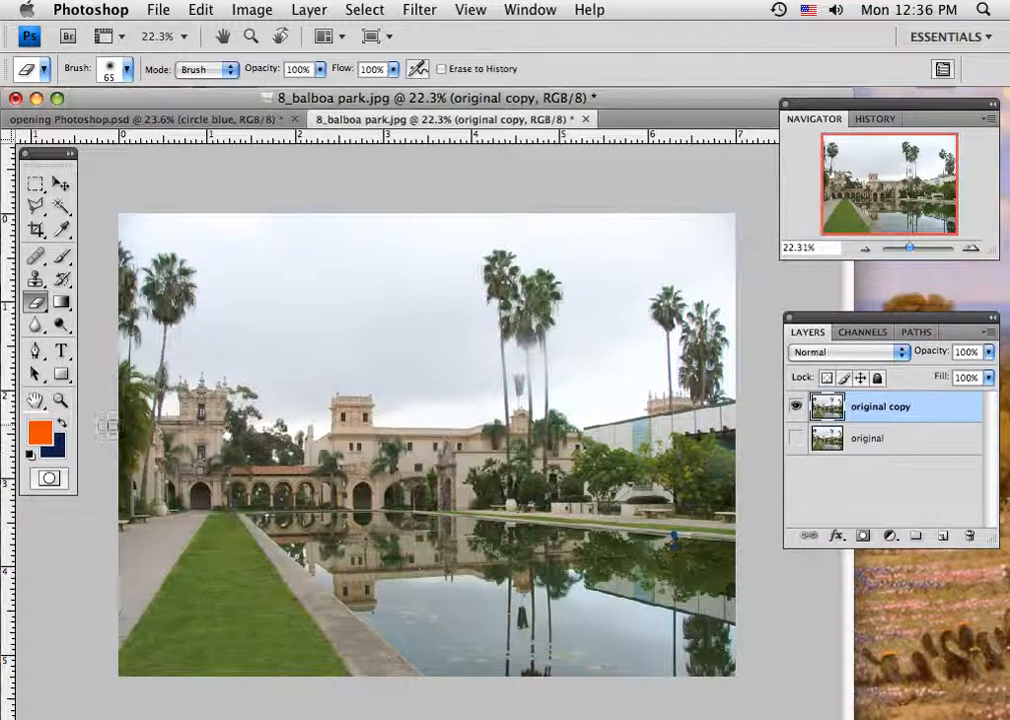
# - Draw an orange rectangle shape over the central tower with the Rectangle tool, and undo the shape
pyautogui.click(61, 374)
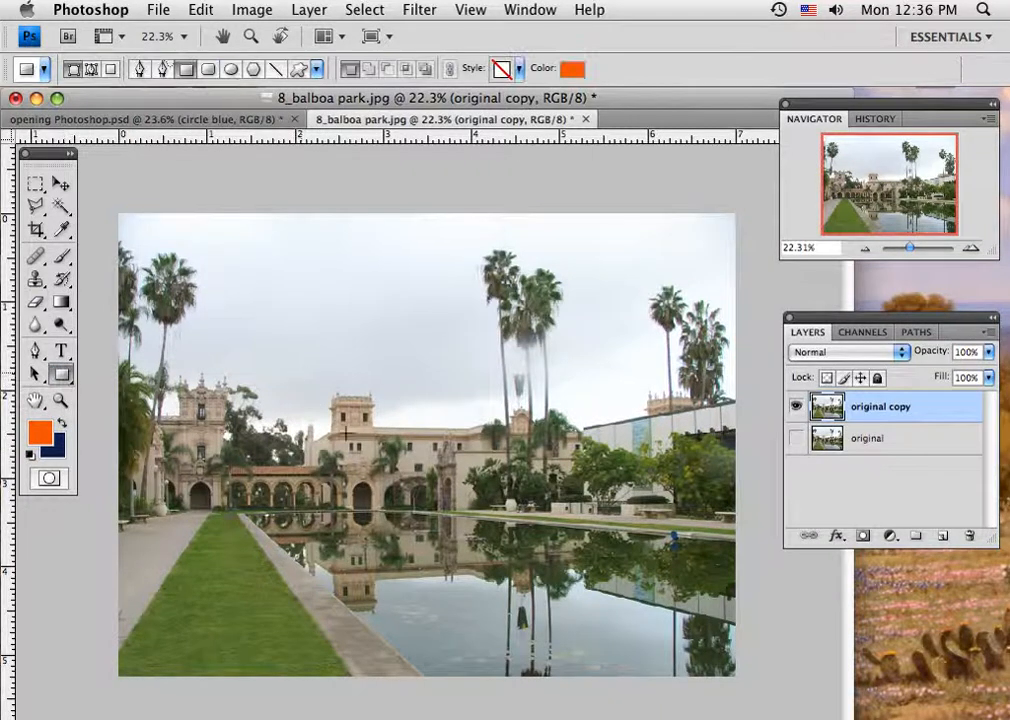
pyautogui.moveTo(302, 374); pyautogui.dragTo(406, 456)
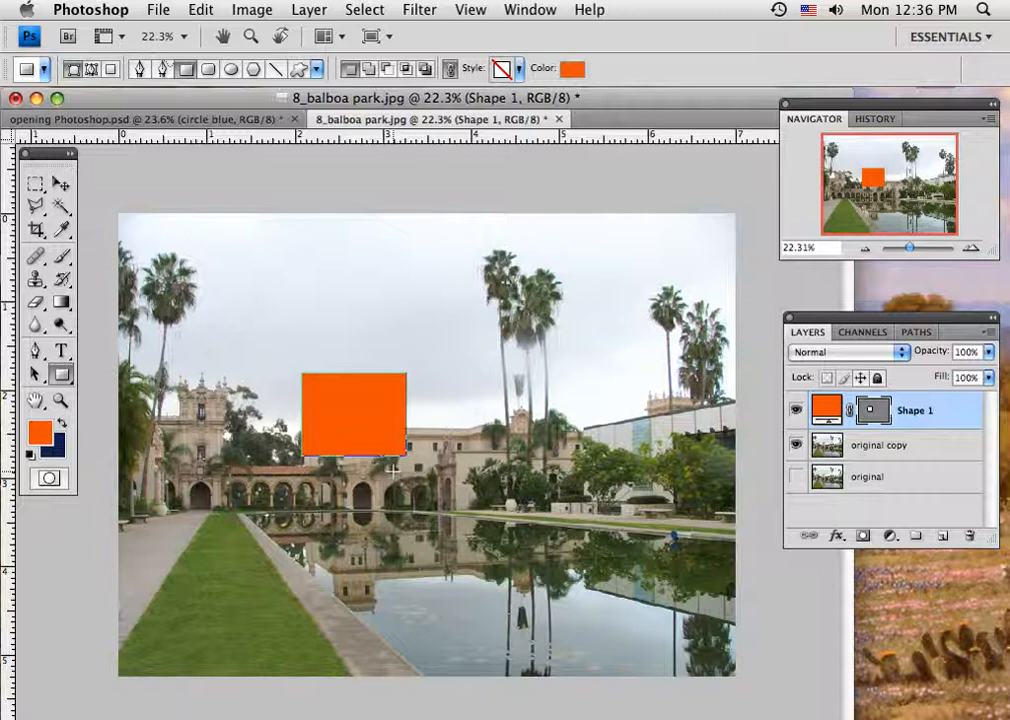
pyautogui.hotkey('ctrl', 'z')
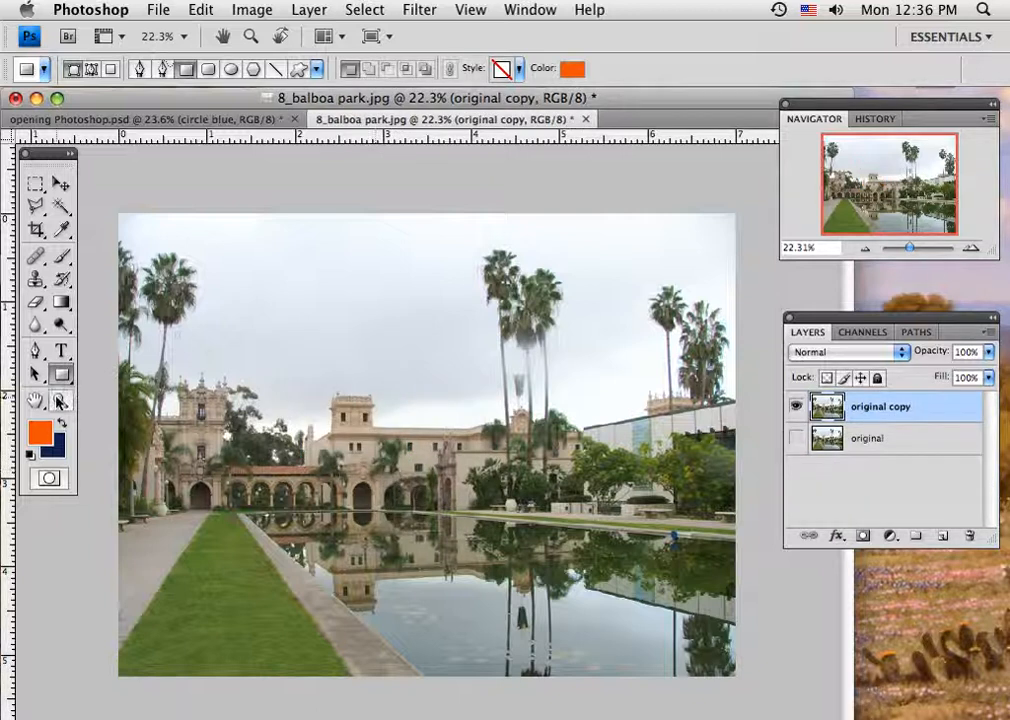
# - Zoom in closely on the building's central tower, return to the whole photo at 18.27%, and activate the Hand tool
pyautogui.click(59, 401)
pyautogui.moveTo(311, 374); pyautogui.dragTo(410, 472)
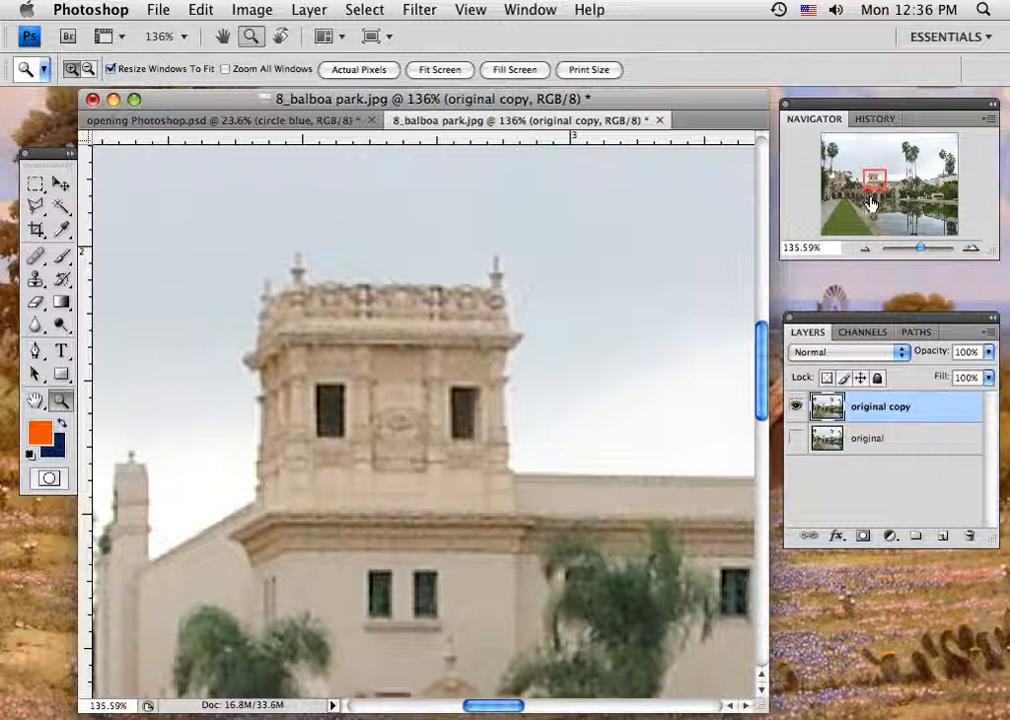
pyautogui.moveTo(921, 248); pyautogui.dragTo(909, 254)
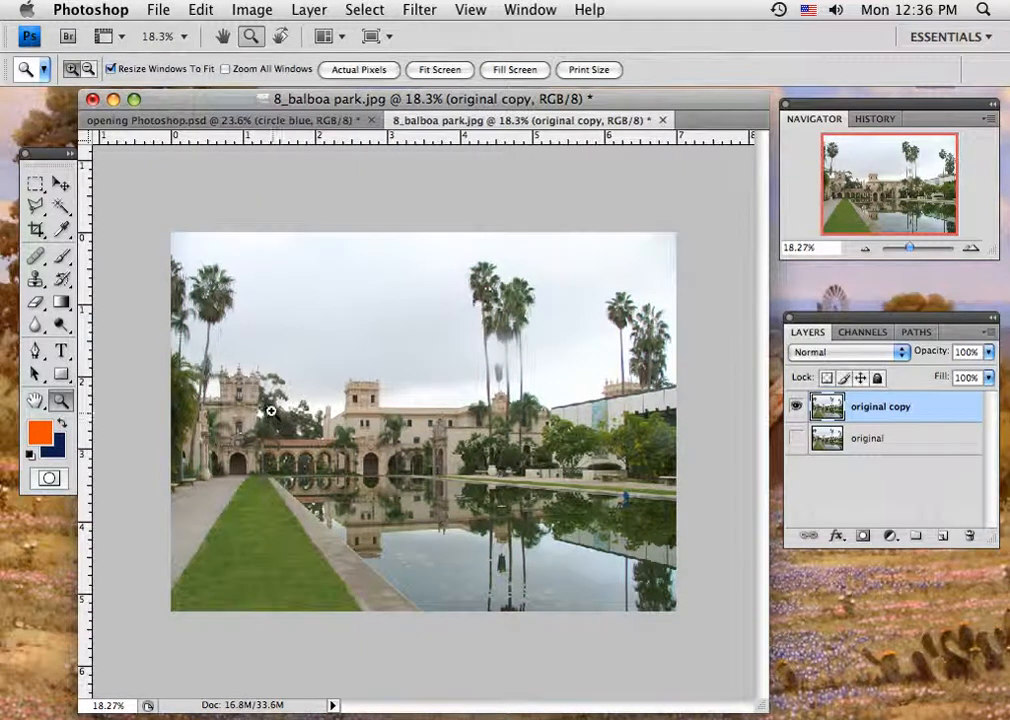
pyautogui.click(35, 400)
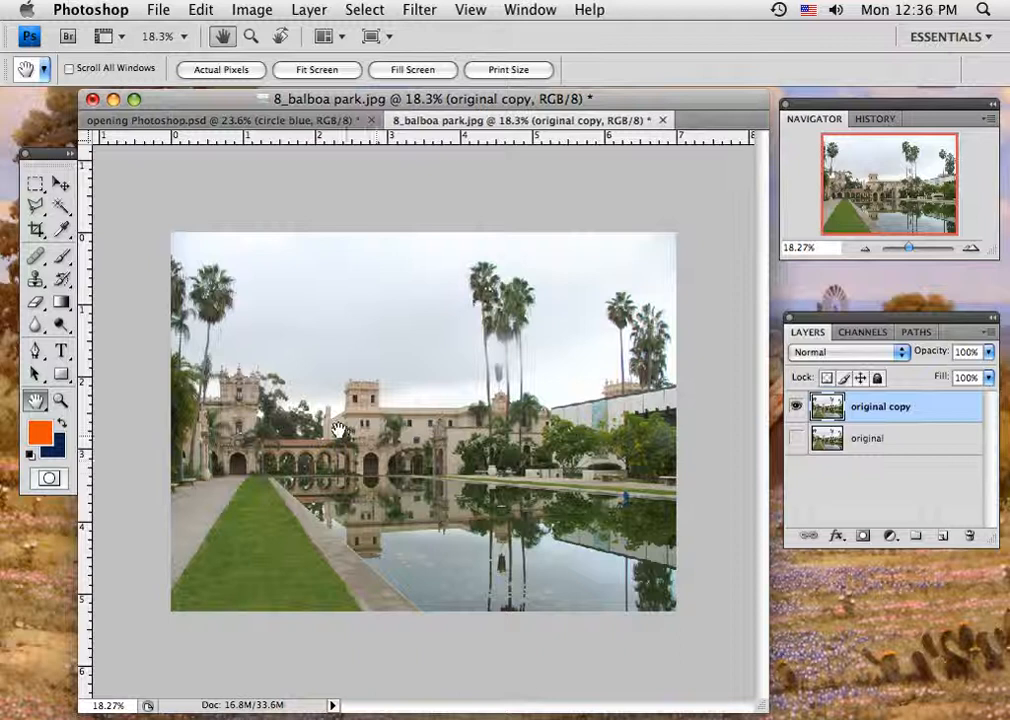
# - Open the foreground colour picker, sample the navy background swatch and the orange foreground swatch, and cancel the colour change
pyautogui.click(42, 434)
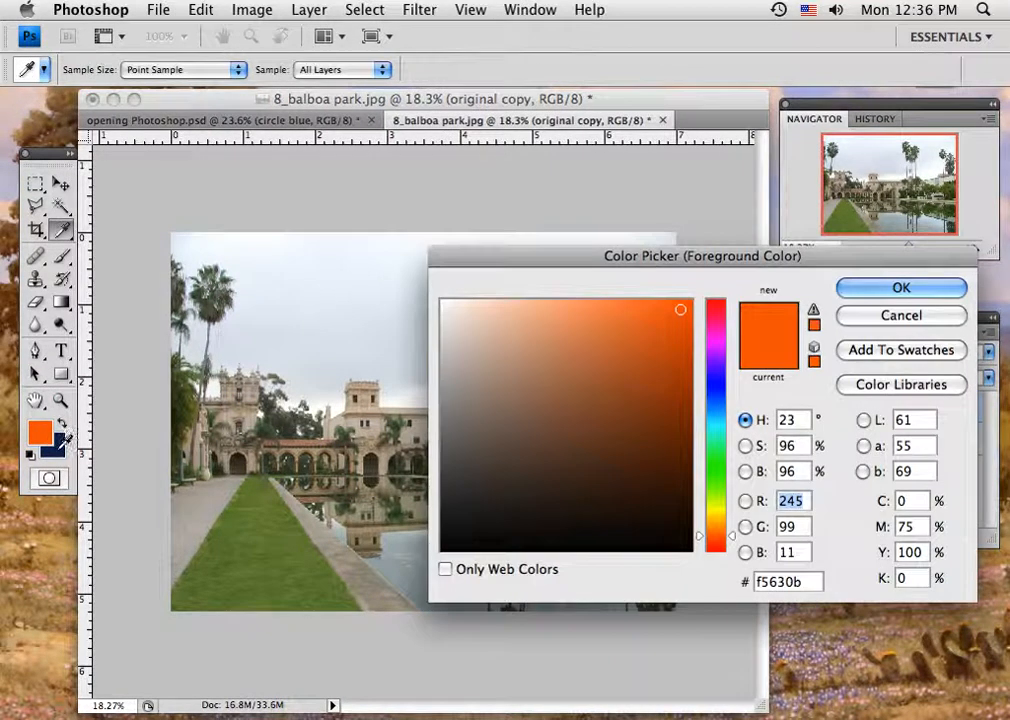
pyautogui.click(59, 446)
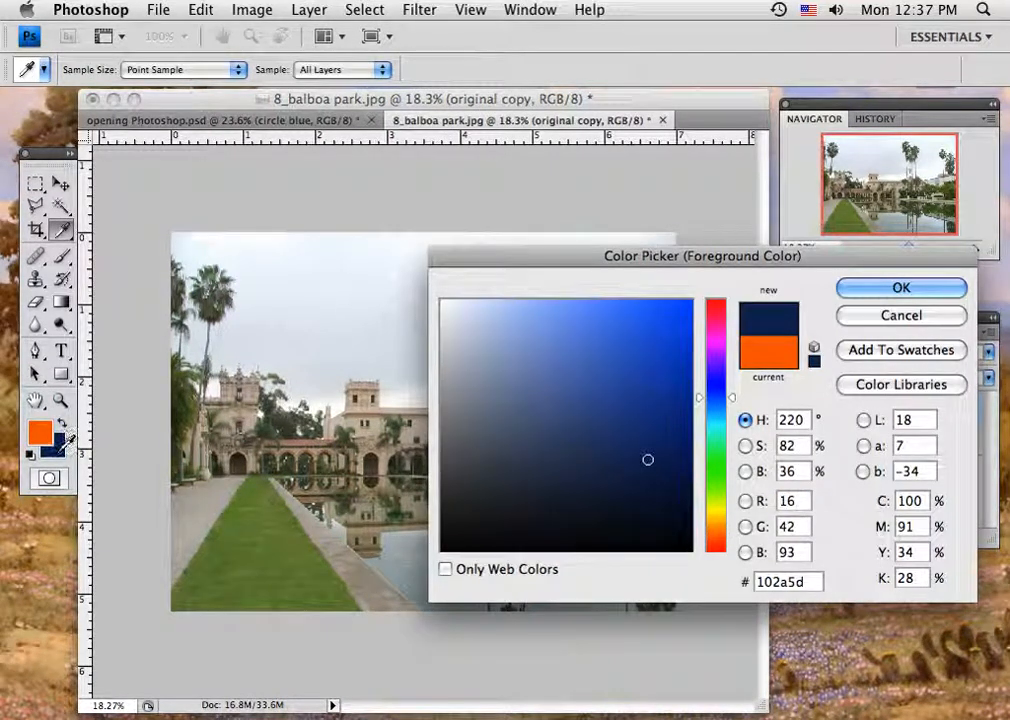
pyautogui.click(48, 439)
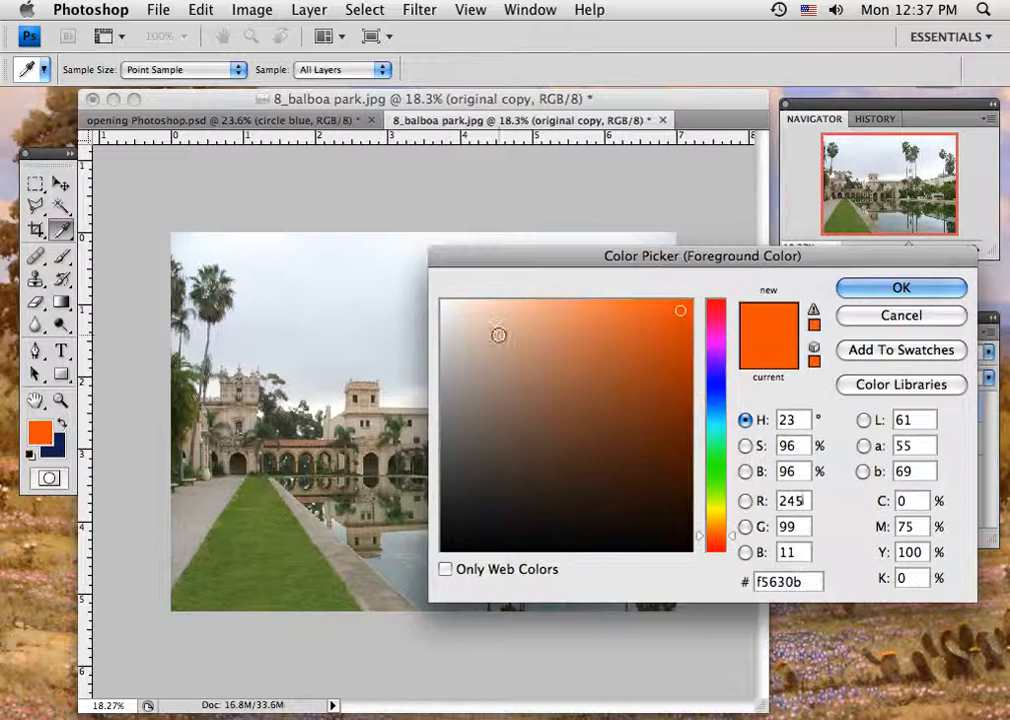
pyautogui.click(867, 317)
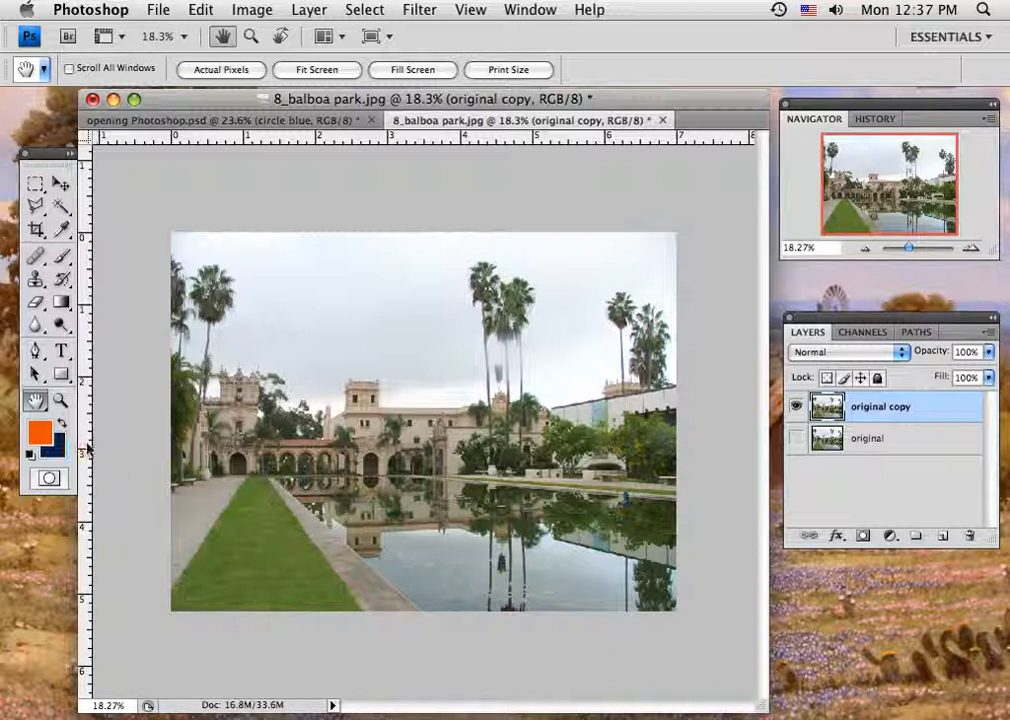
# - Switch the foreground and background colours, making navy the foreground and orange the background
pyautogui.click(62, 426)
pyautogui.click(62, 426)
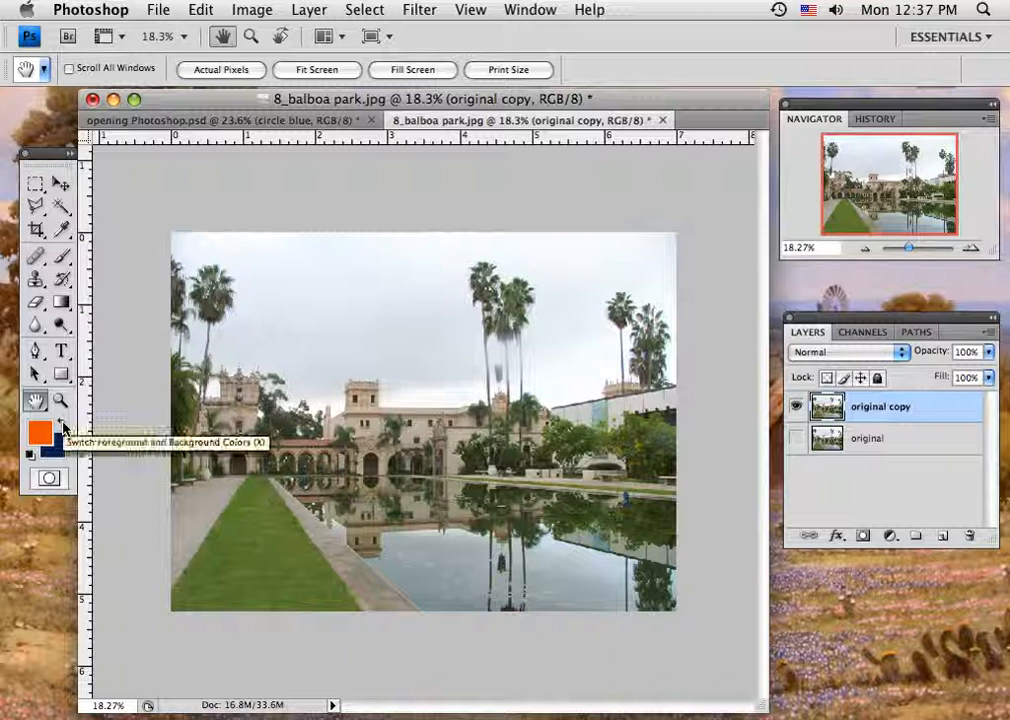
pyautogui.click(62, 427)
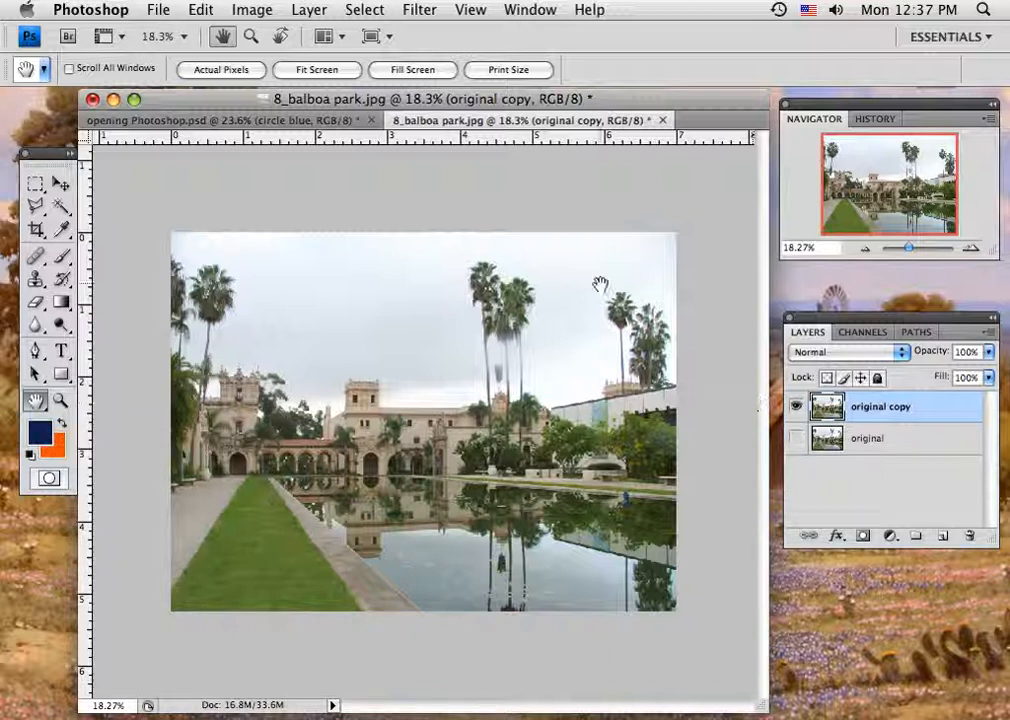
pyautogui.click(520, 14)
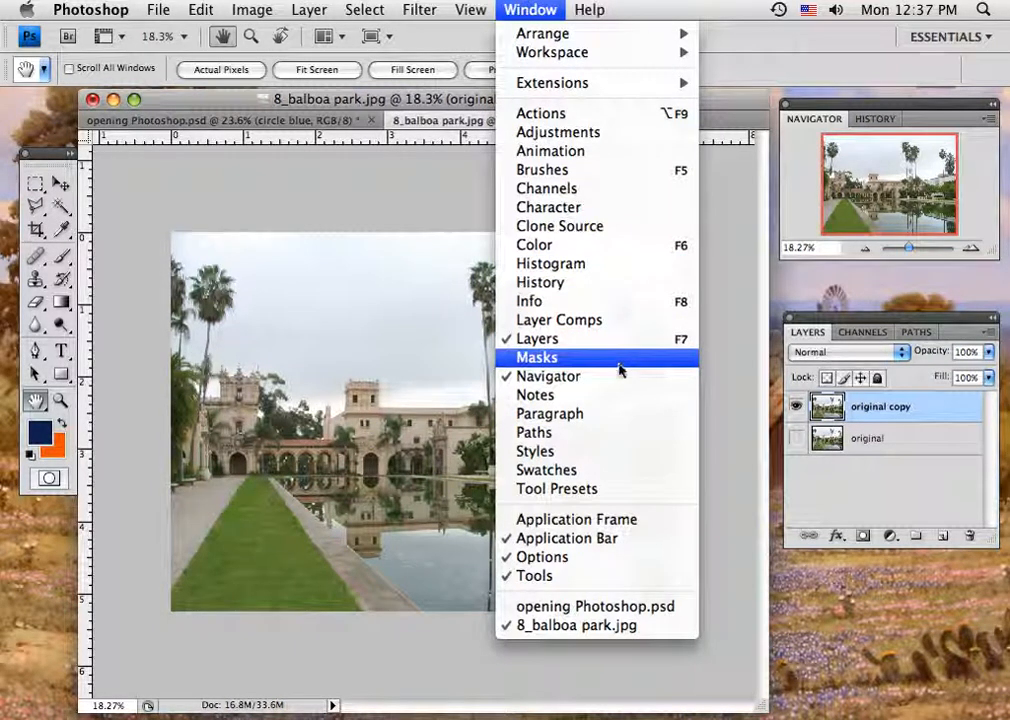
pyautogui.click(447, 215)
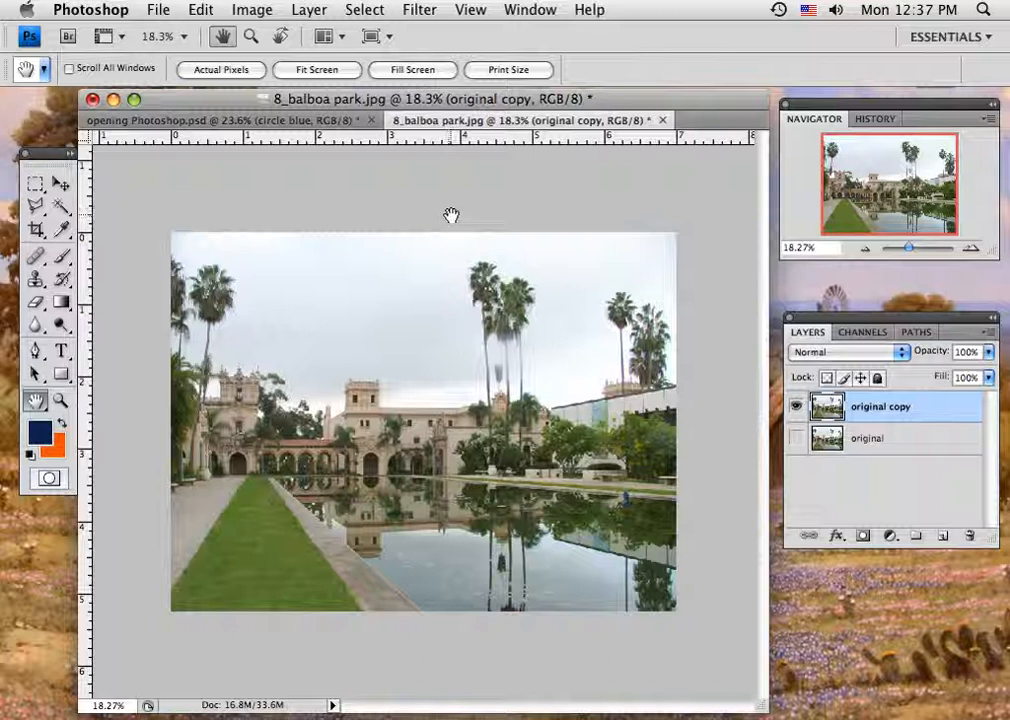